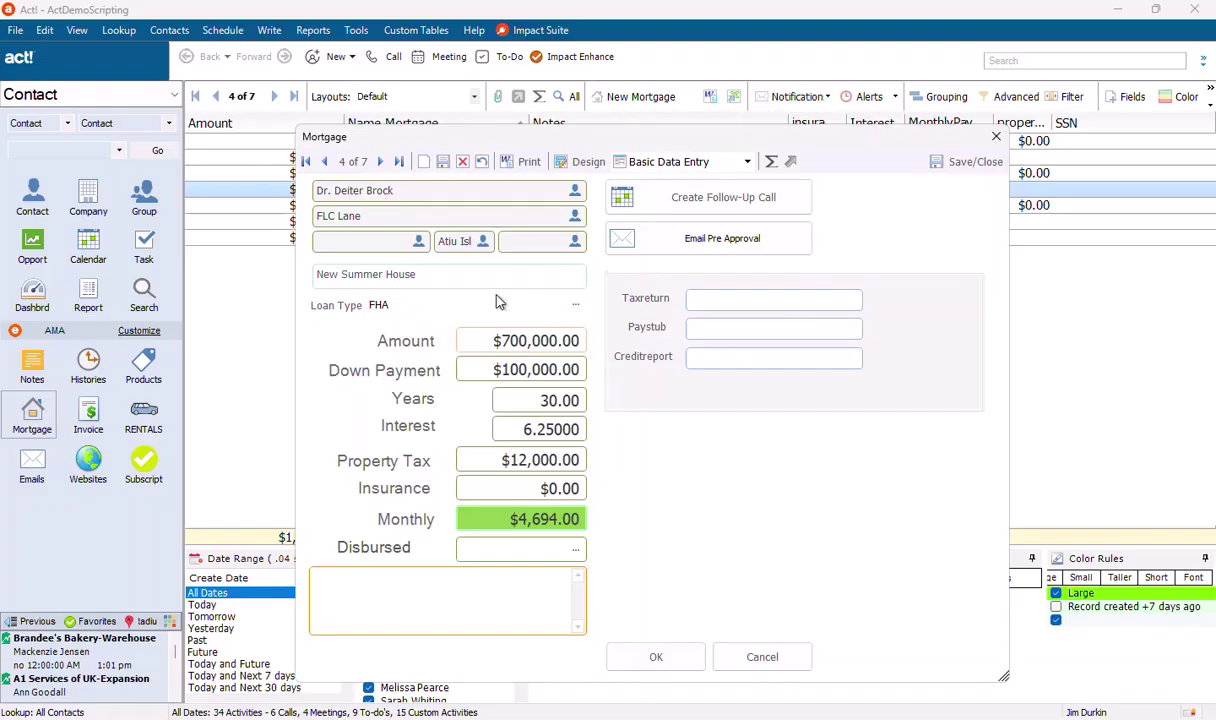
Try the VA and USDA loan types on the New Summer House mortgage to compare their extra fields
left_click(575, 305)
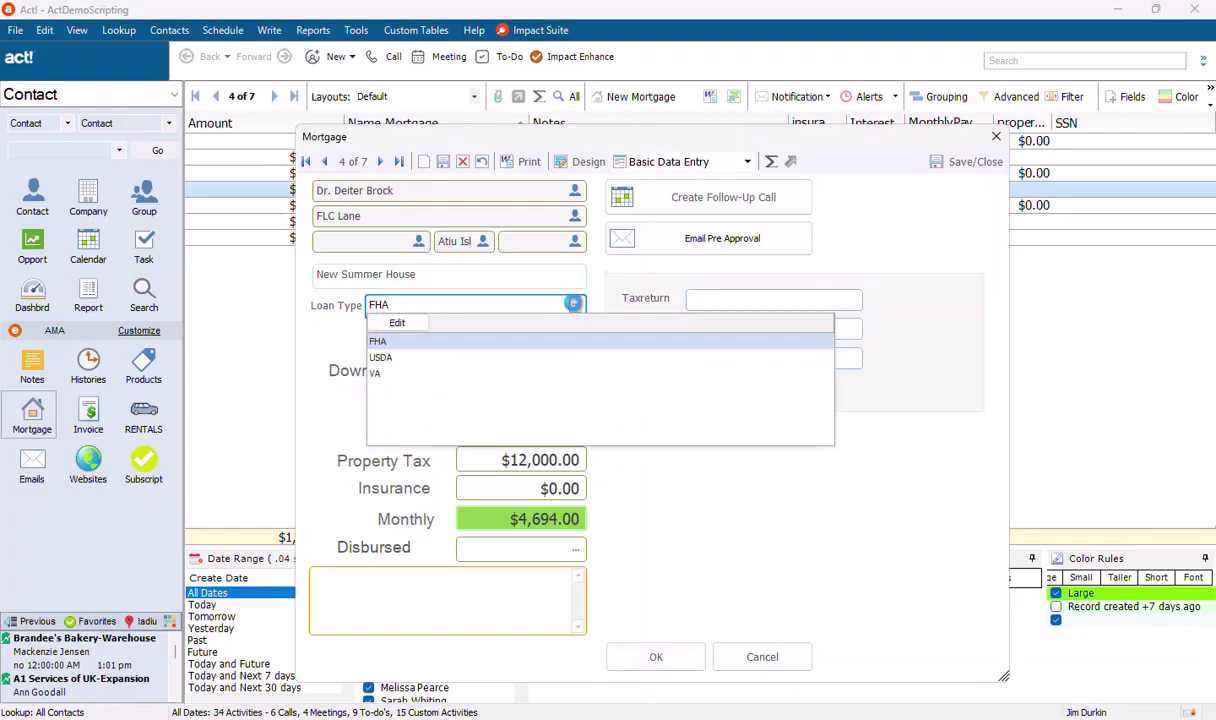
left_click(390, 373)
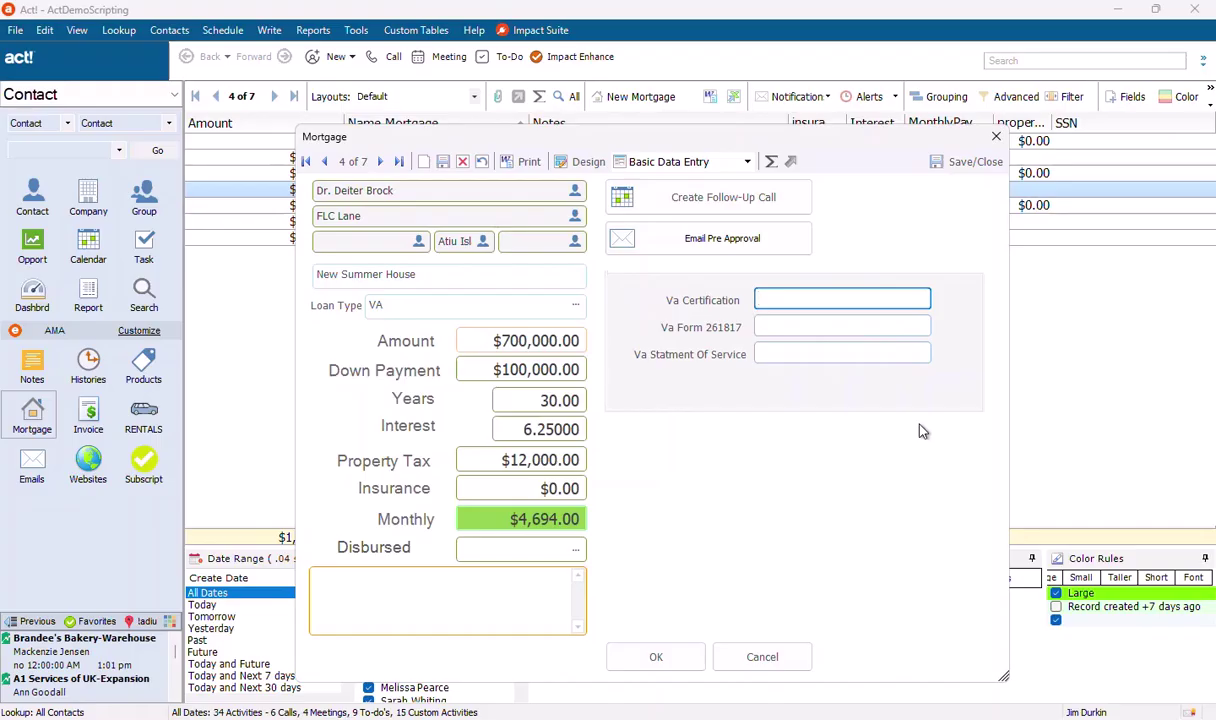
left_click(575, 311)
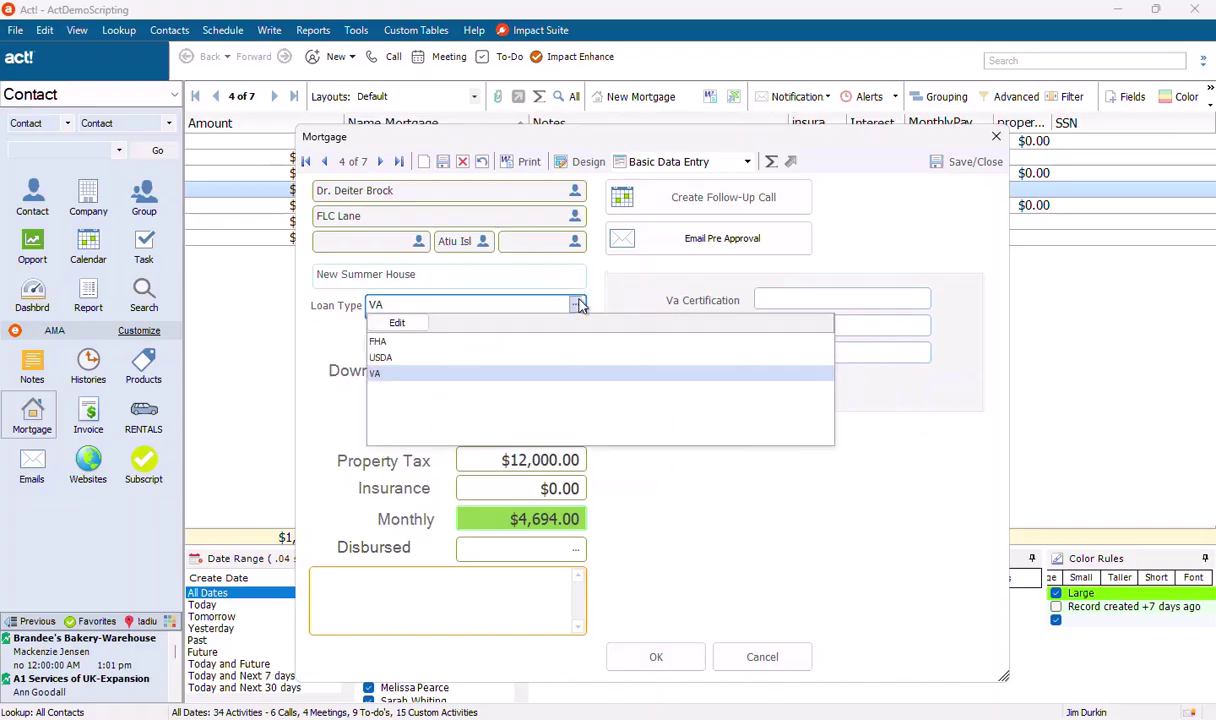
left_click(490, 356)
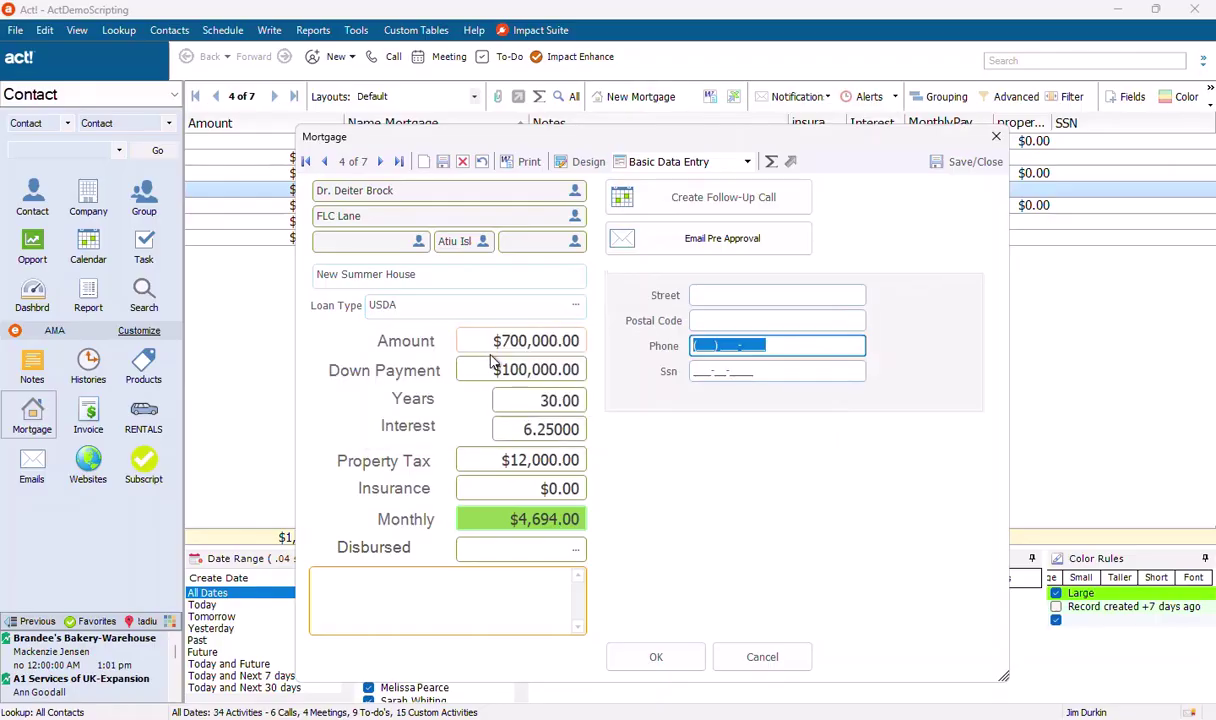
left_click(409, 301)
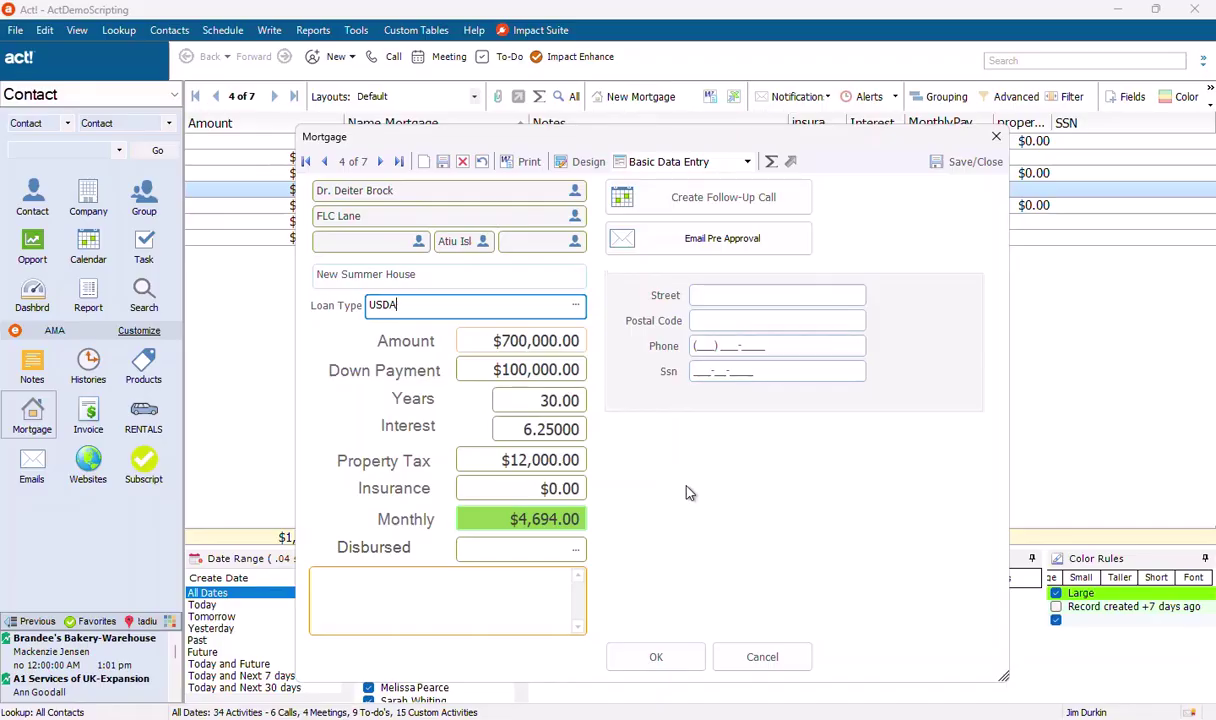
key("Return")
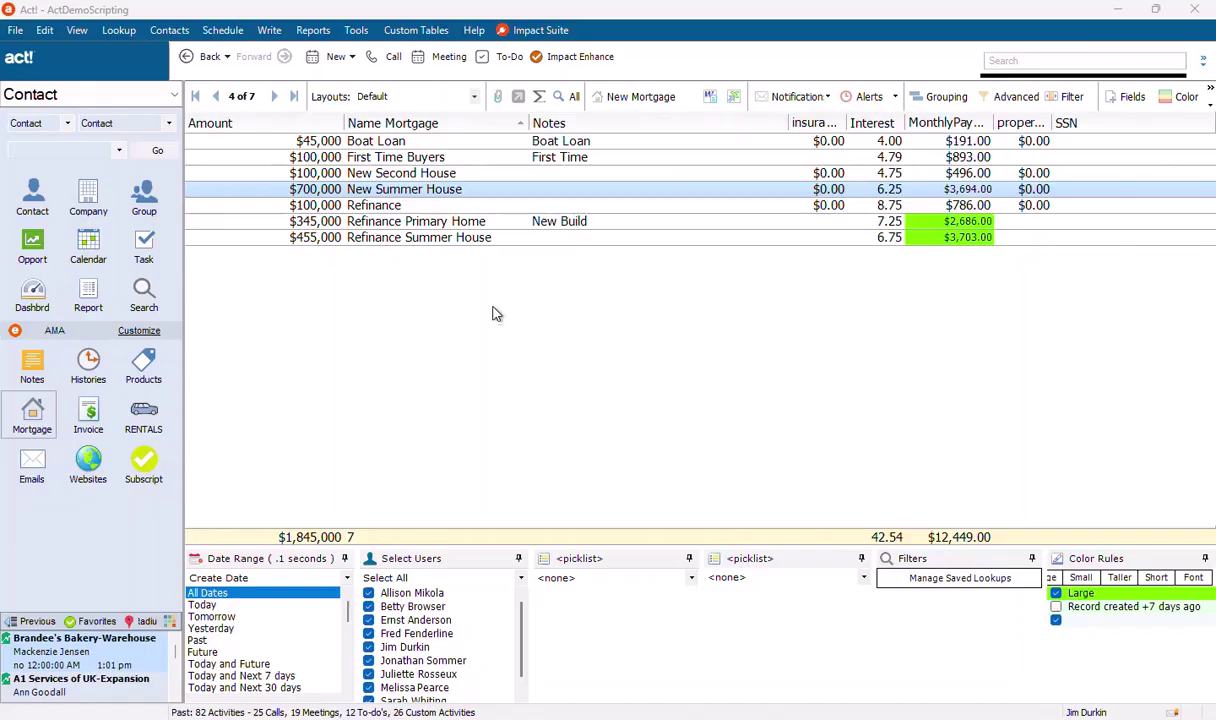
Open the New Summer House mortgage record and set its property tax to $12,000
double_click(528, 193)
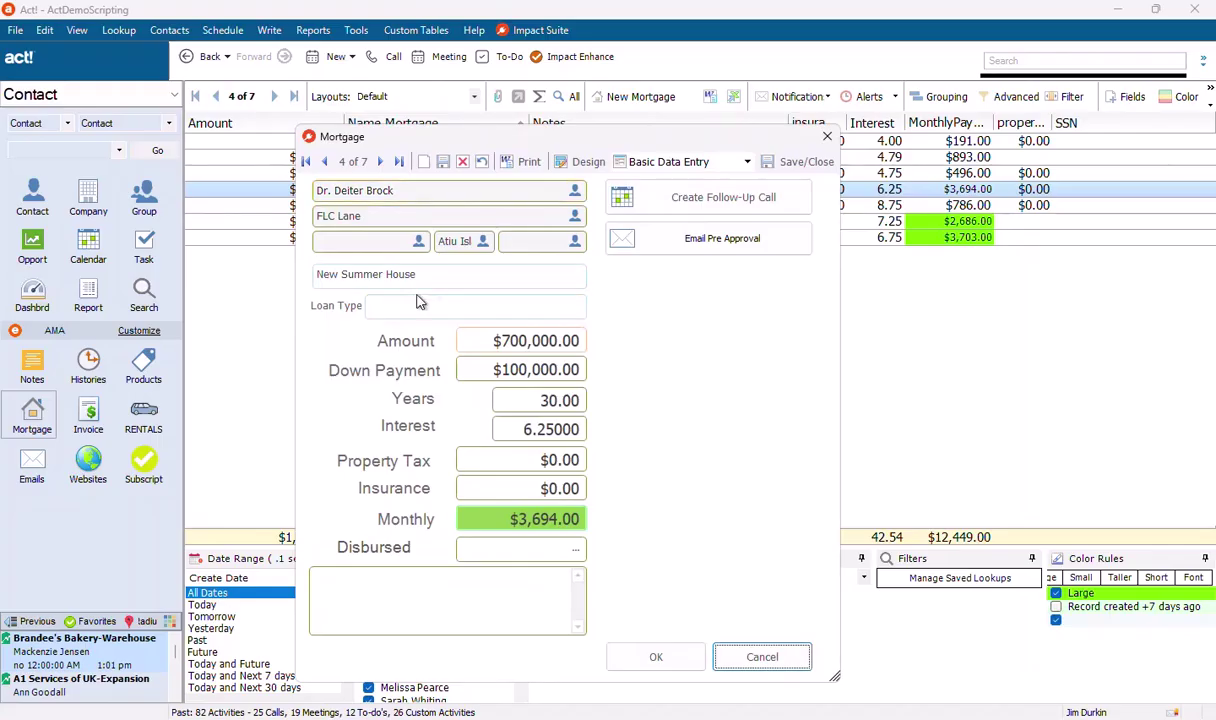
left_click_drag(420, 274, 280, 286)
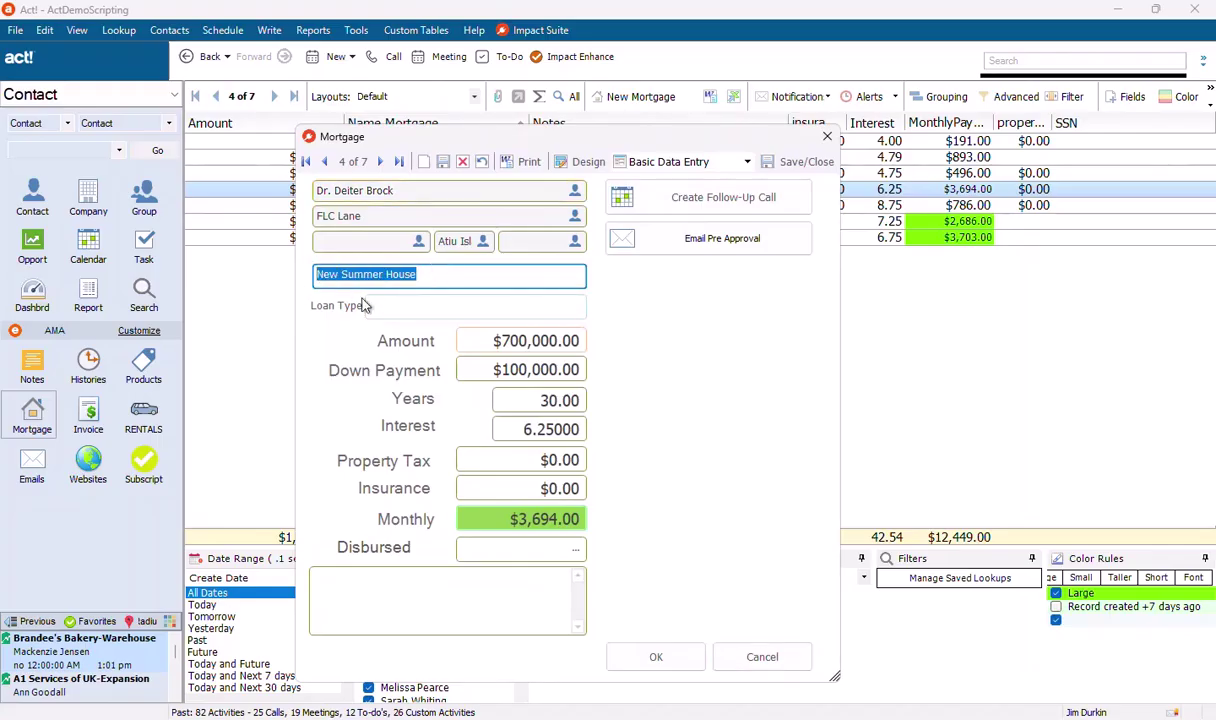
left_click(415, 306)
left_click(508, 342)
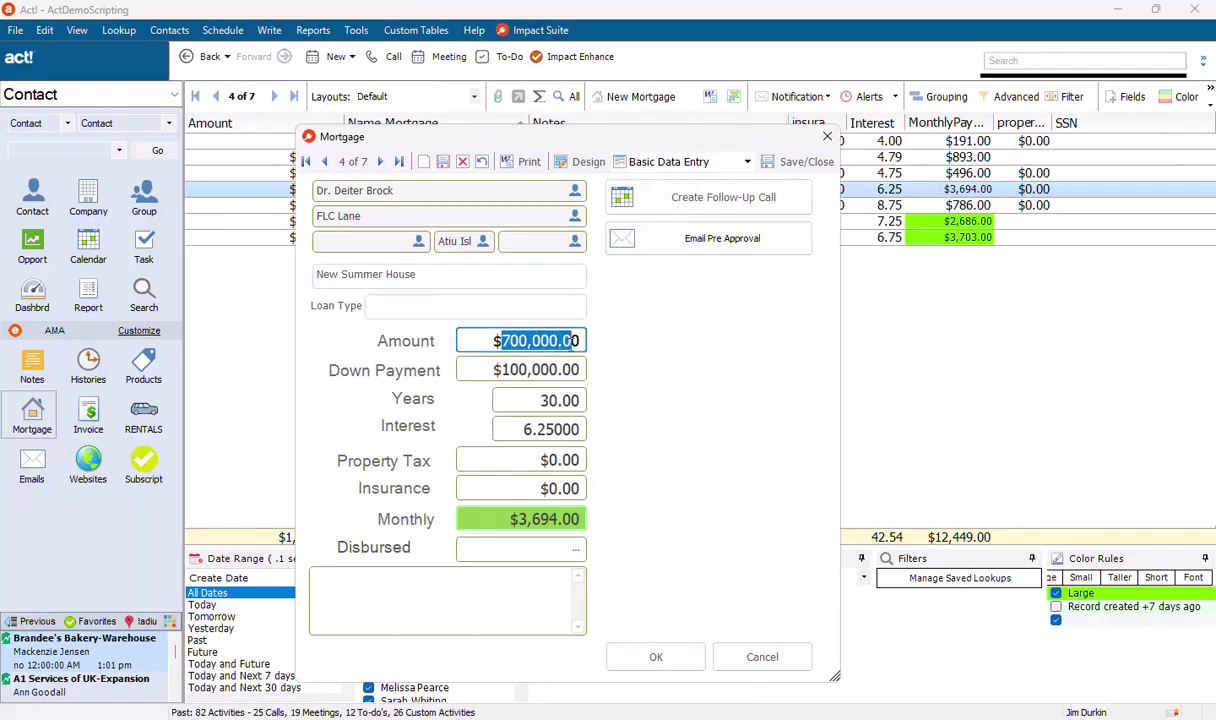
left_click(522, 463)
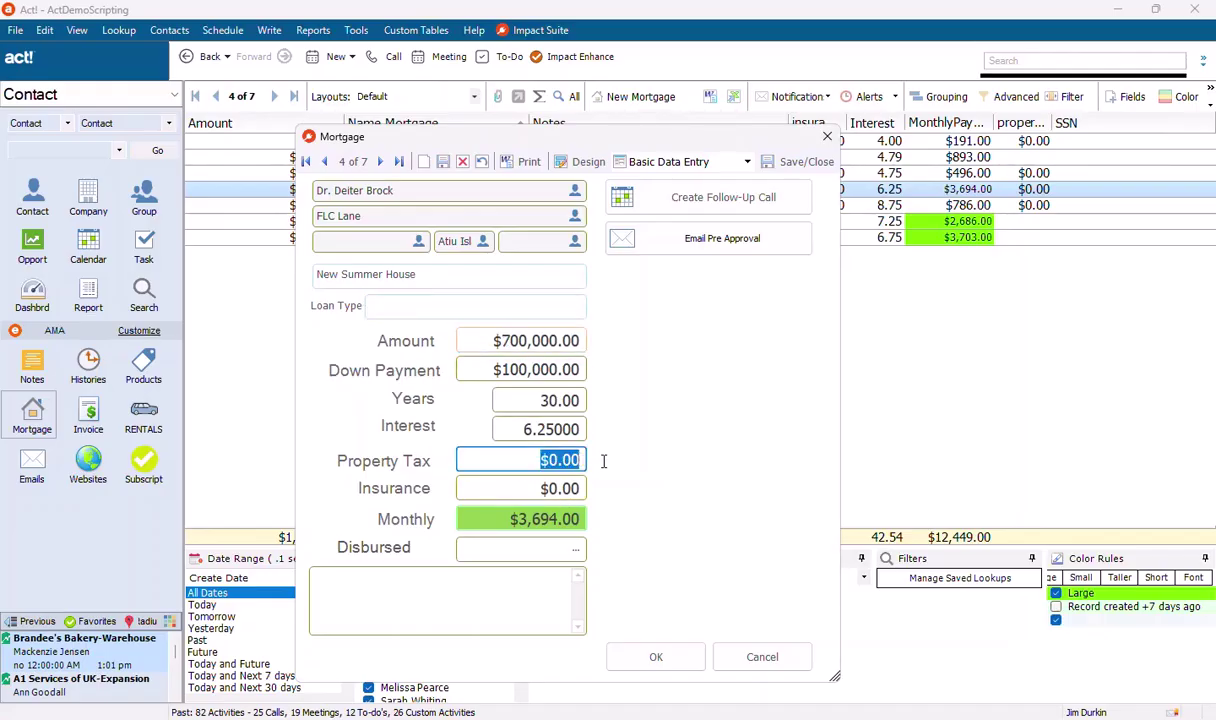
type("12000")
key("Tab")
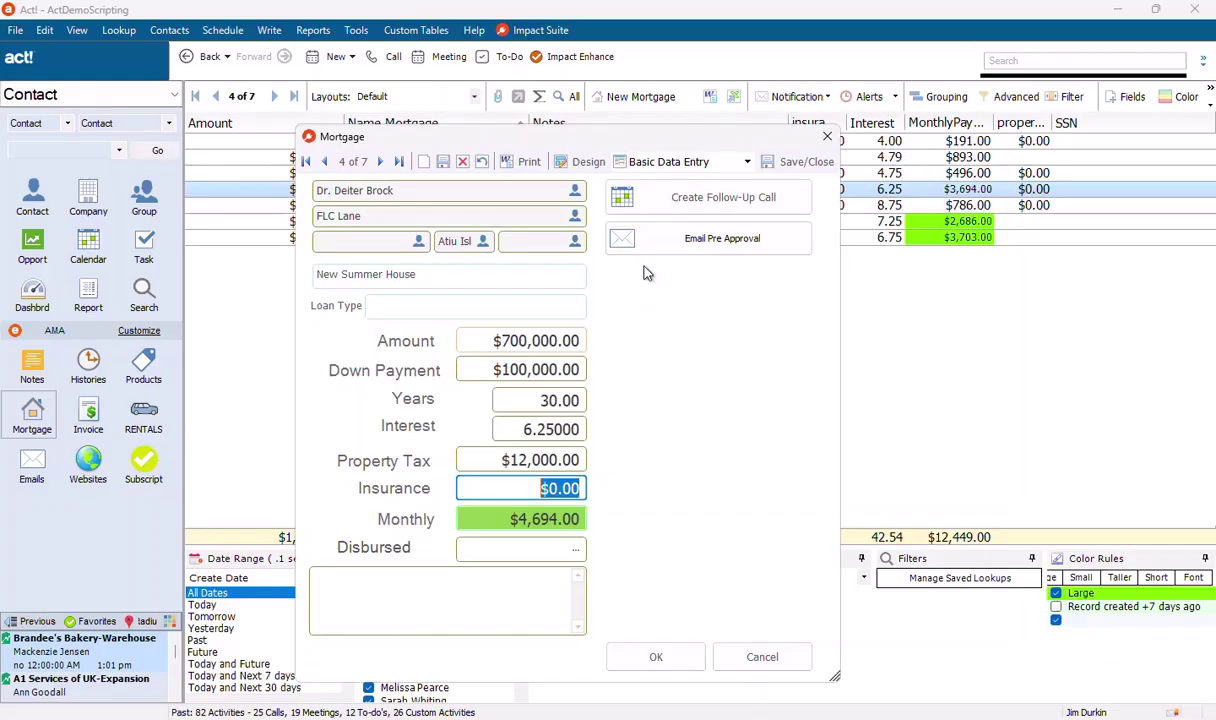
Open the Basic Data Entry layout for design and widen the form to make room beside the existing fields
left_click(580, 163)
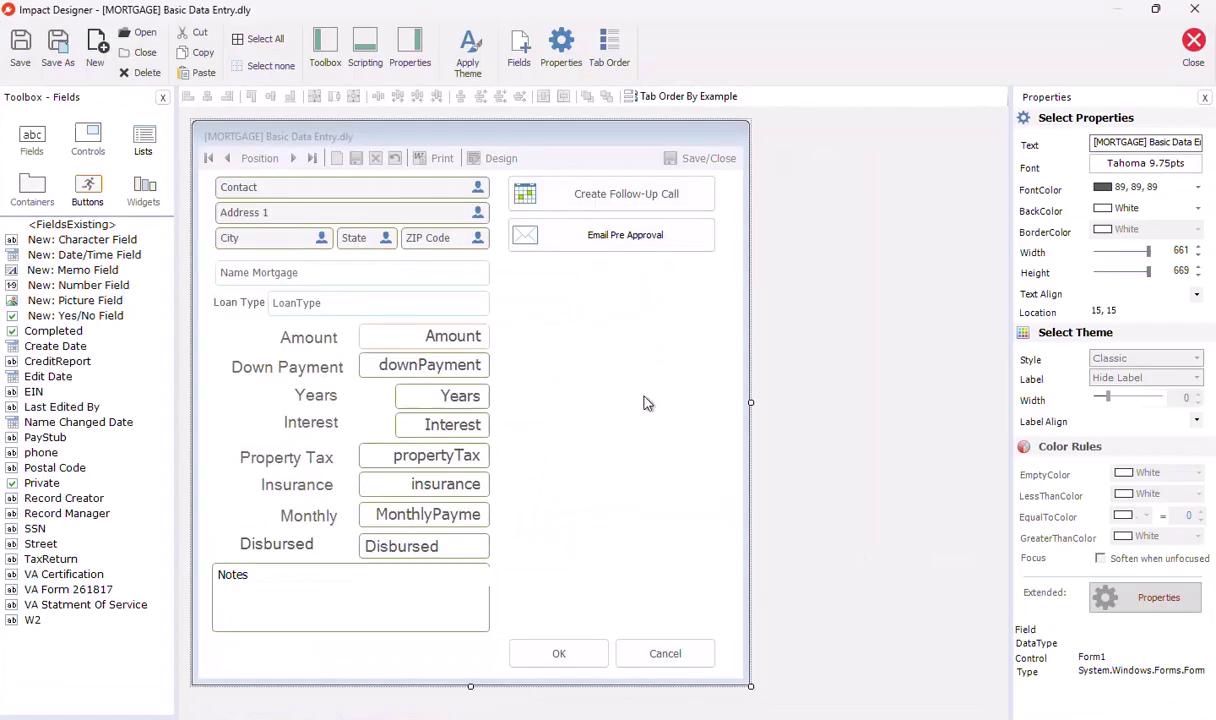
left_click_drag(750, 402, 945, 403)
left_click(355, 302)
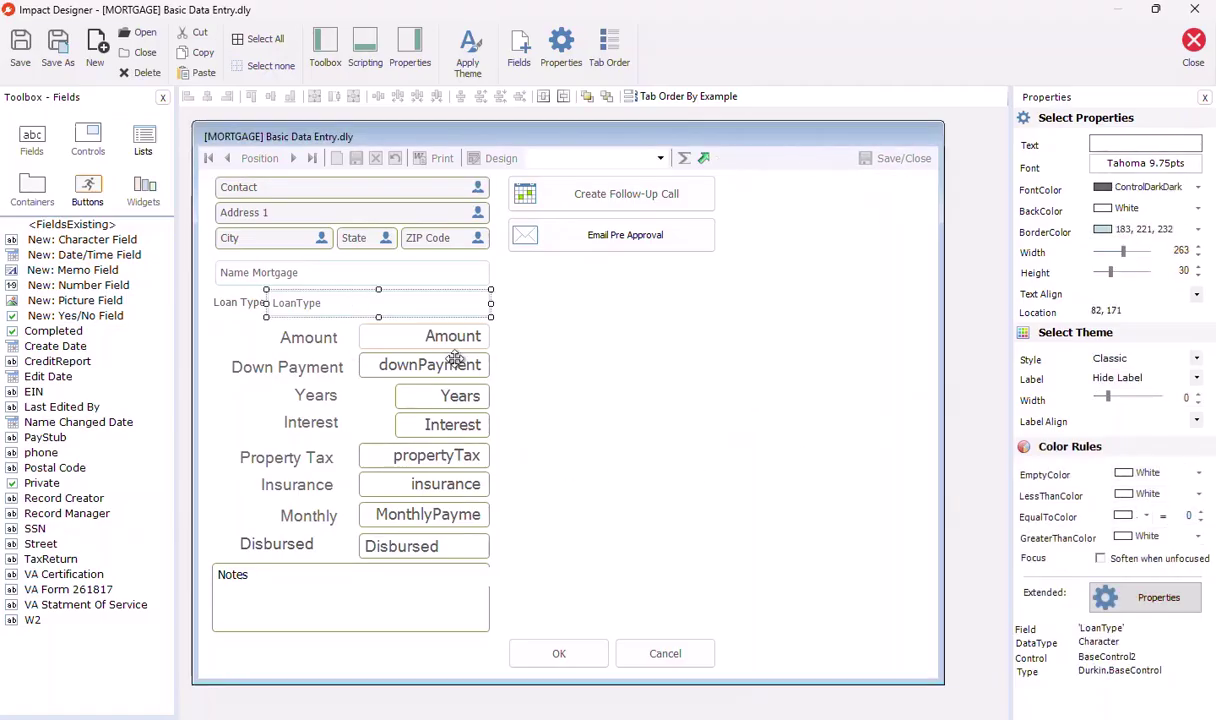
Open the LoanType field's definition from the Mortgage fields and enable a drop-down for it
left_click(520, 50)
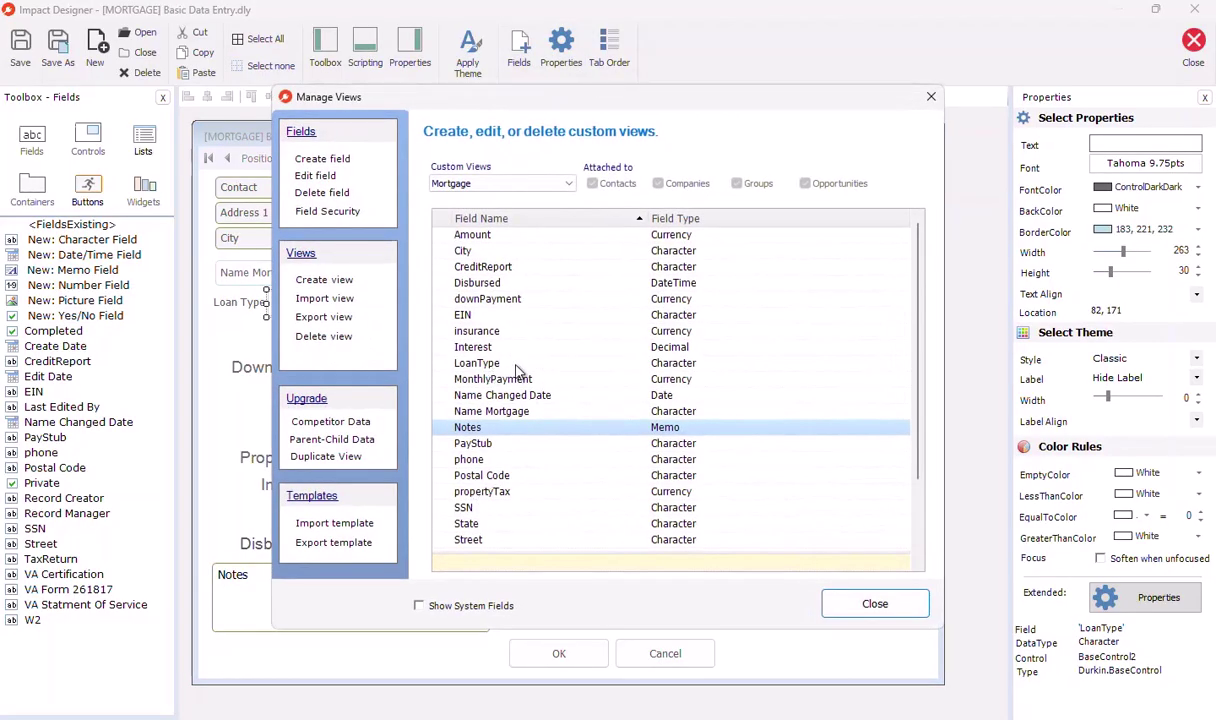
left_click(511, 363)
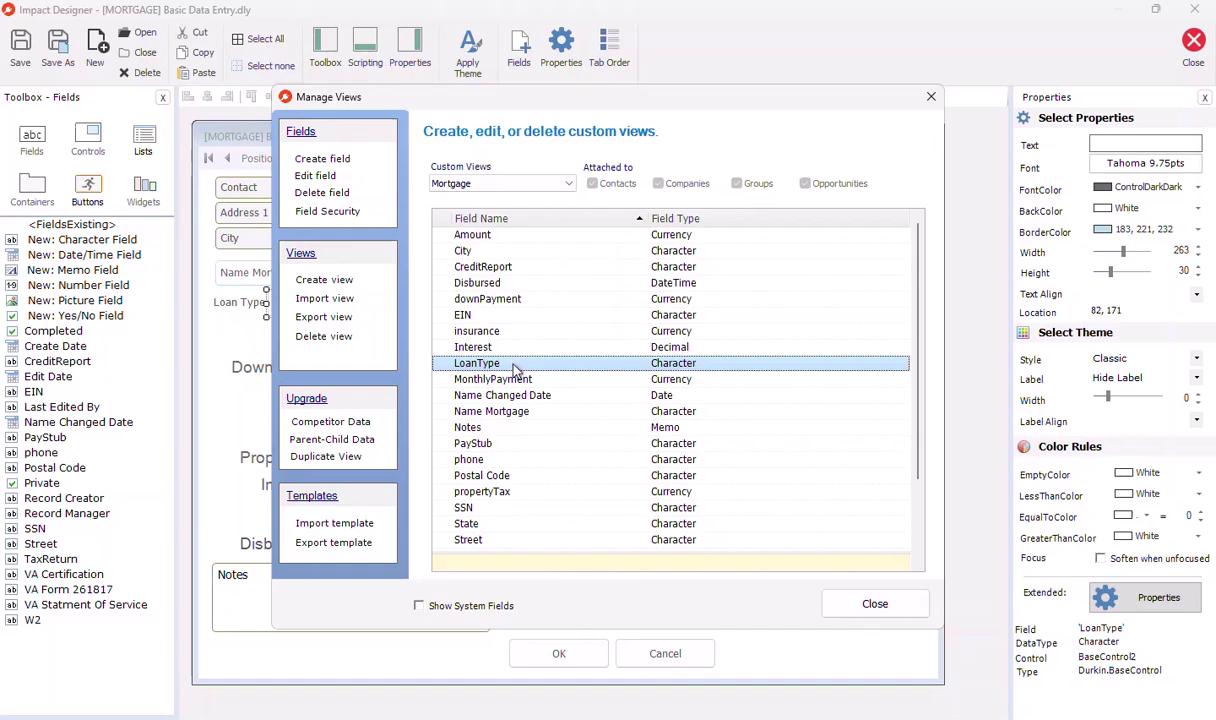
double_click(511, 363)
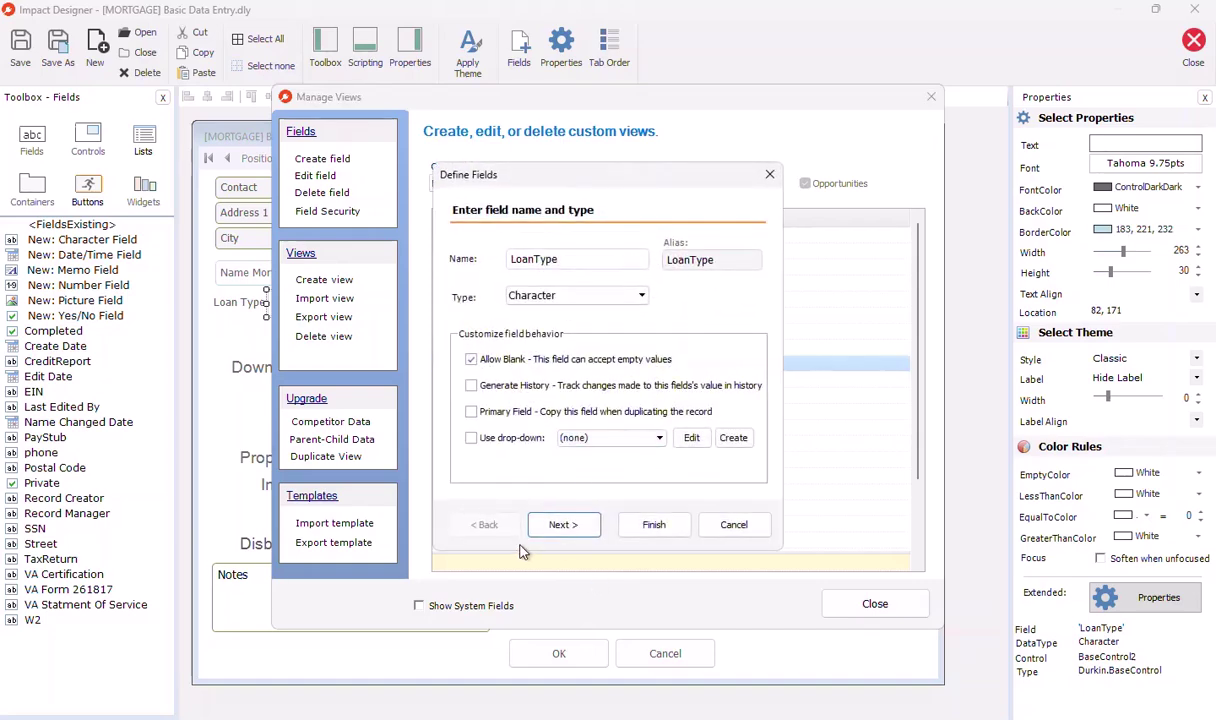
left_click(505, 436)
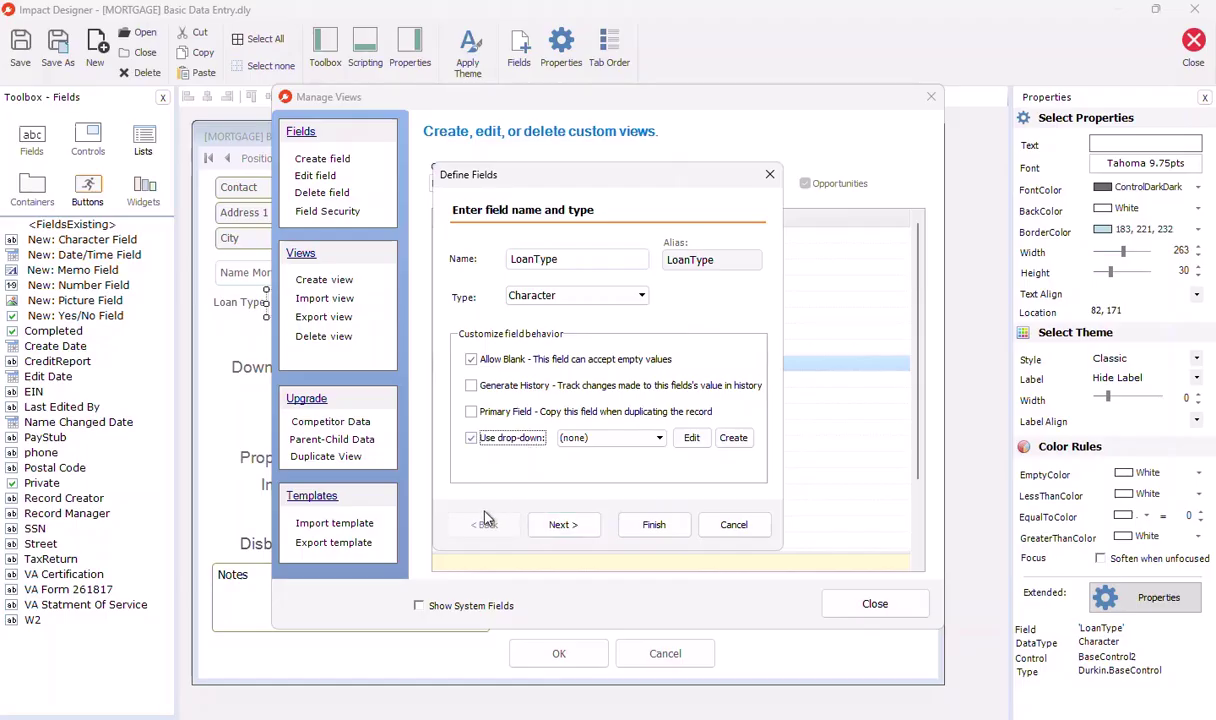
left_click(600, 437)
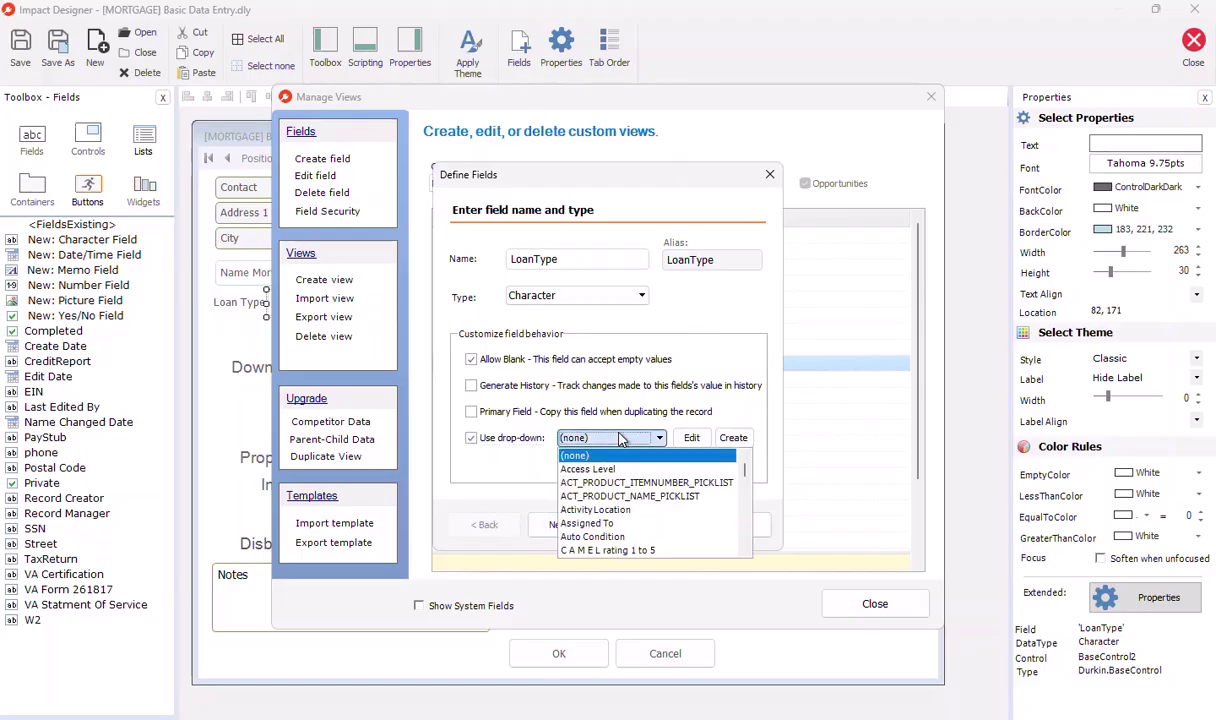
scroll(637, 531, "down", 3)
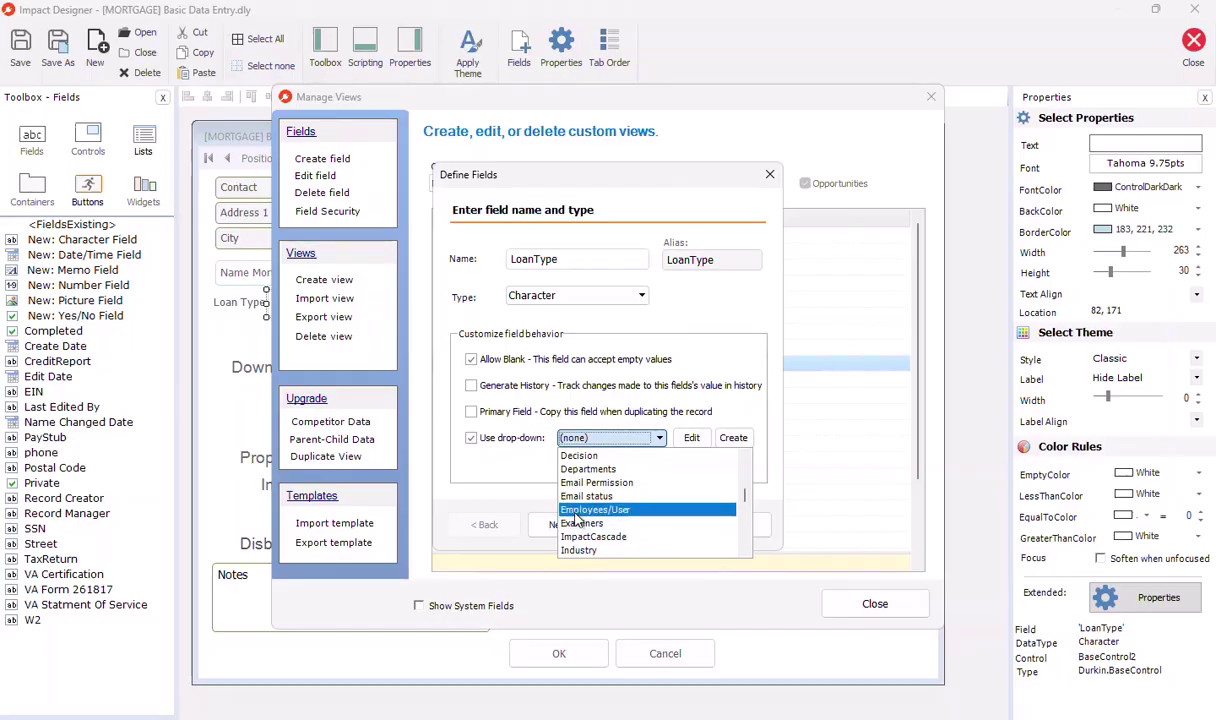
left_click(501, 472)
Create a new character drop-down list named Loan Type and proceed to its values
left_click(733, 439)
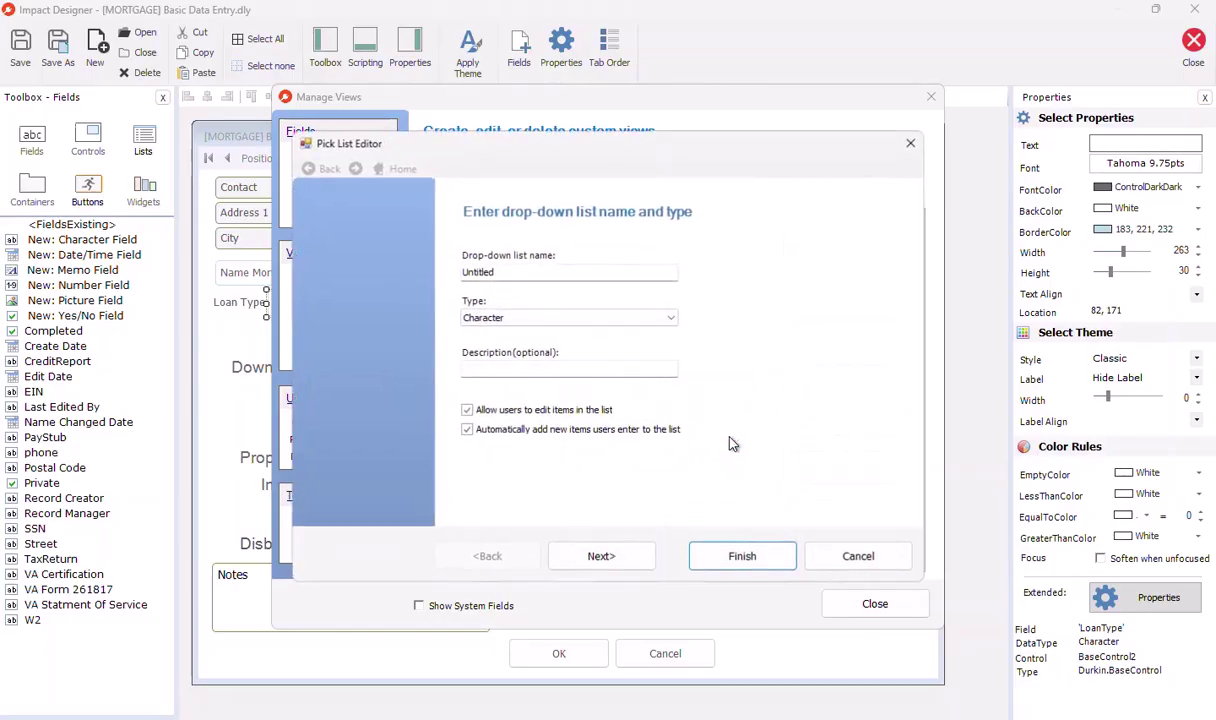
left_click_drag(497, 273, 455, 277)
type("Loan Type")
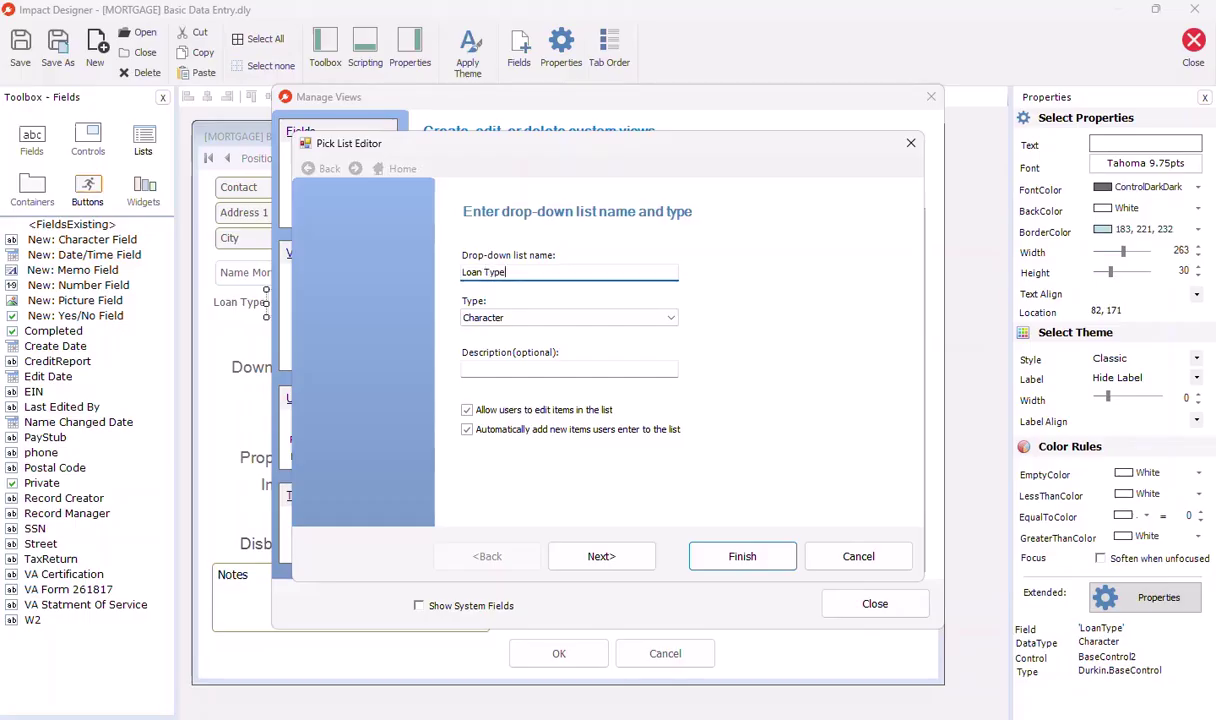
left_click(612, 557)
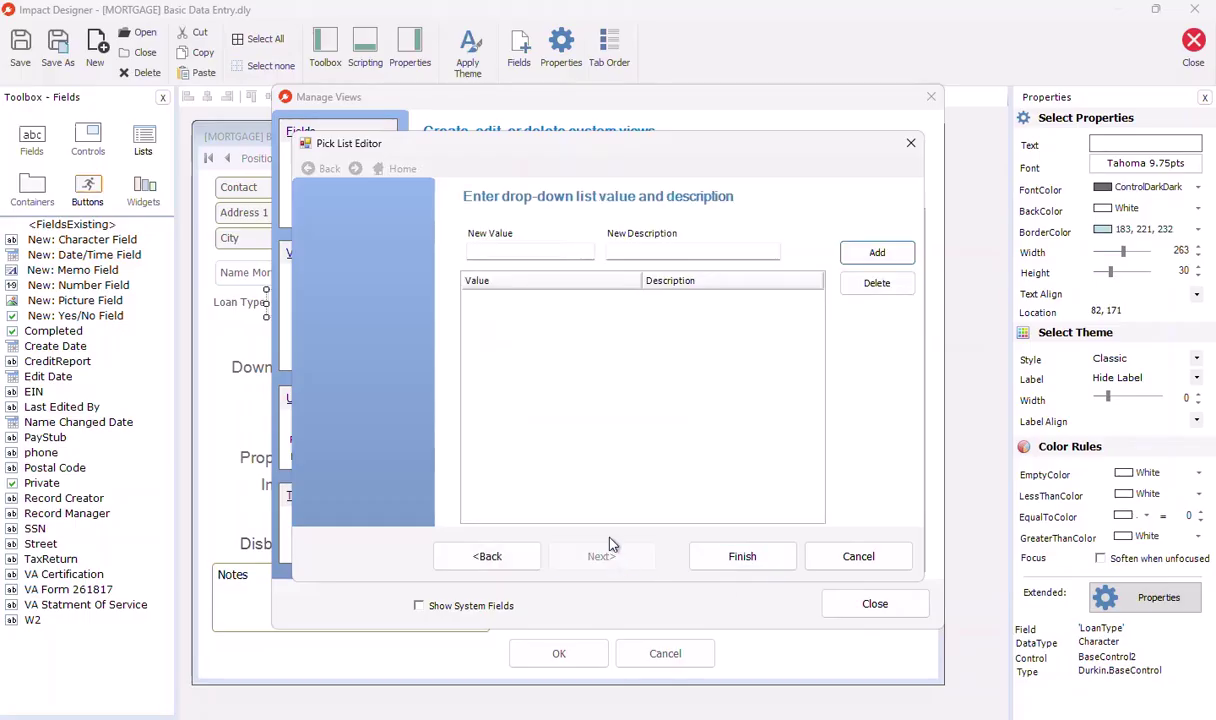
Add the values USDA, FHA and VA to the Loan Type list and finish the list
left_click(531, 249)
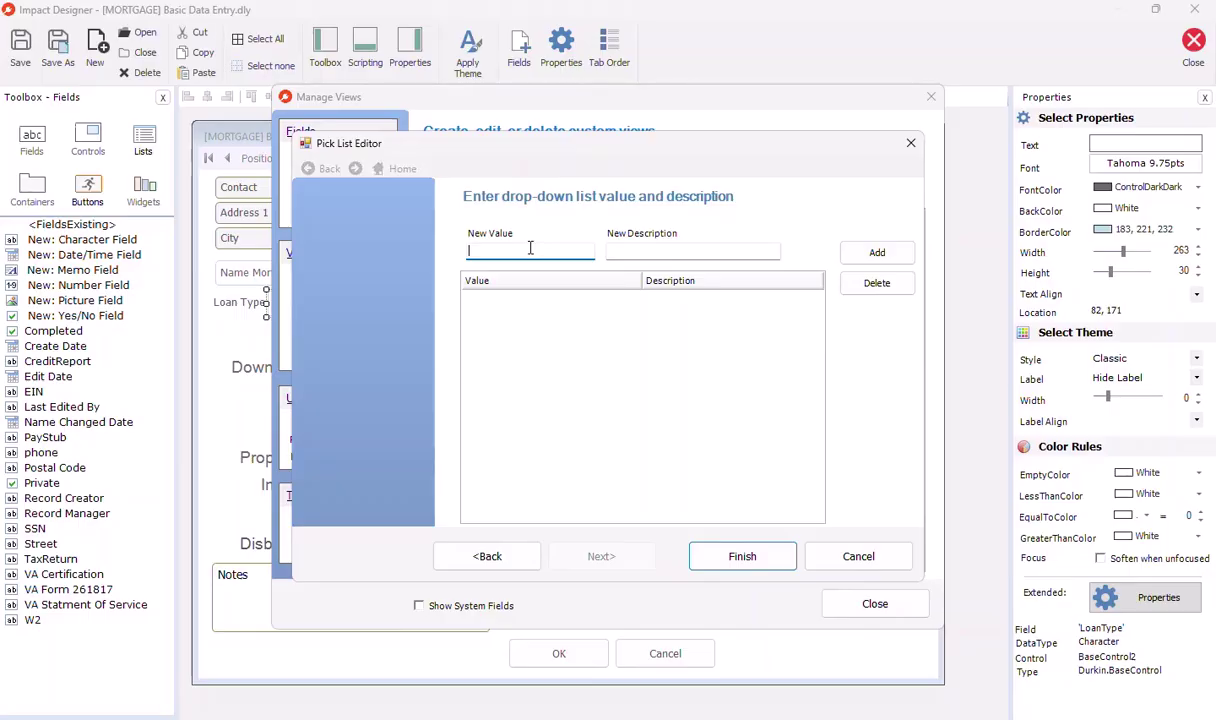
type("USDA")
left_click(876, 252)
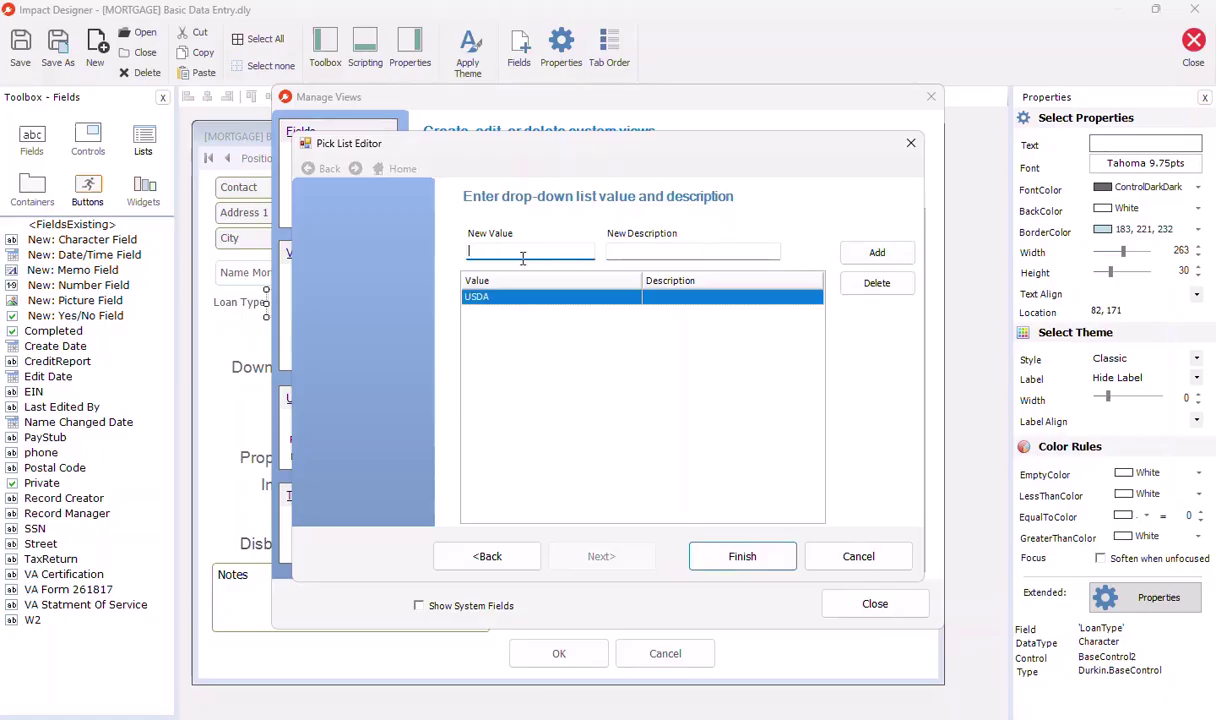
type("FHA")
left_click(850, 250)
type("V")
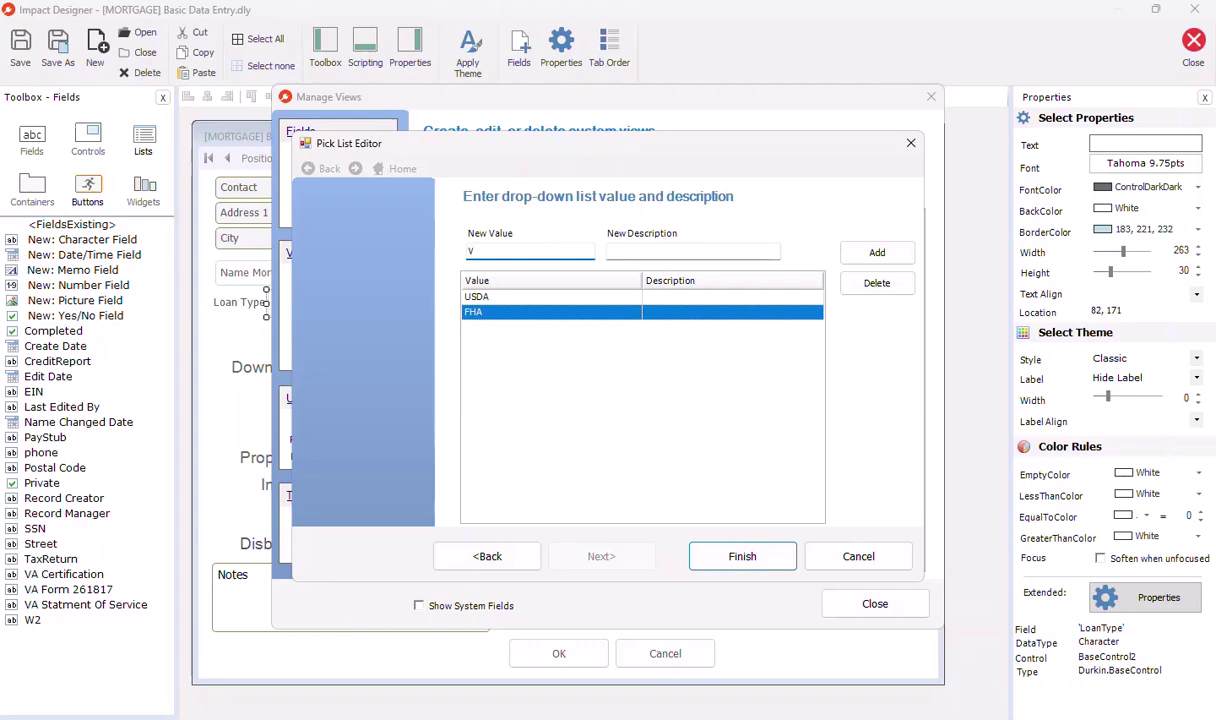
type("A")
left_click(877, 252)
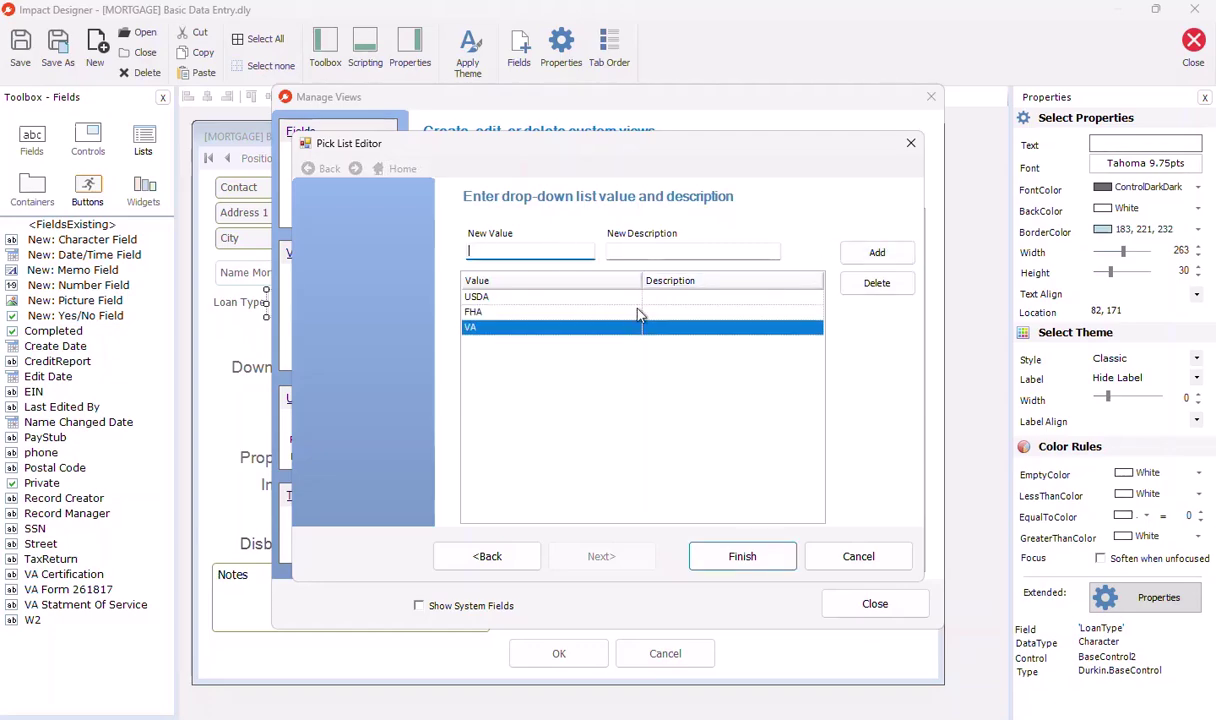
left_click(730, 558)
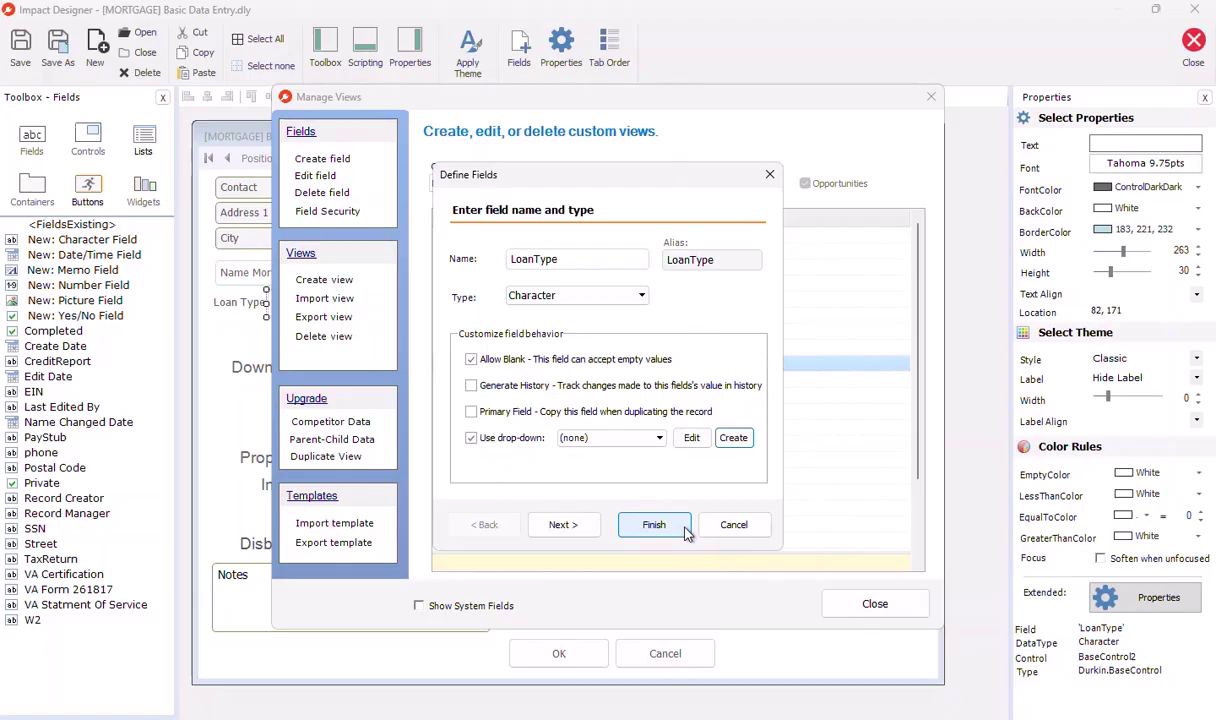
Assign the Loan Type drop-down list to the LoanType field, finish the definition and return to the layout
left_click_drag(558, 259, 470, 270)
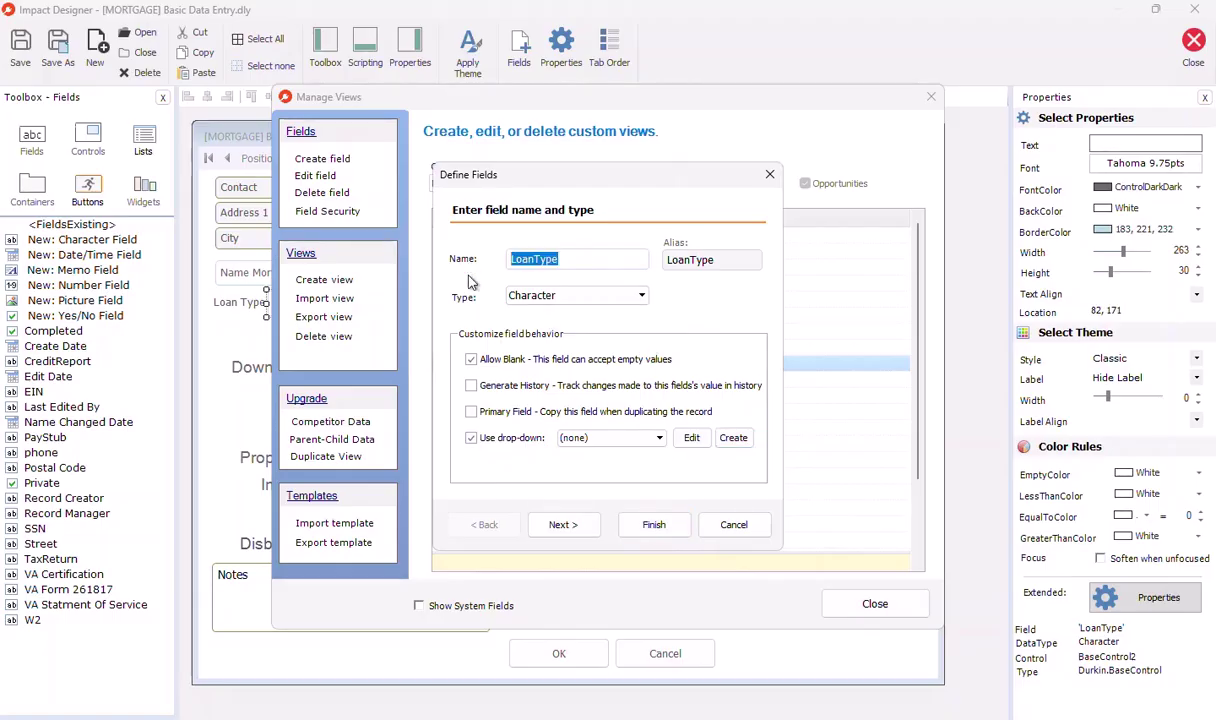
left_click(608, 440)
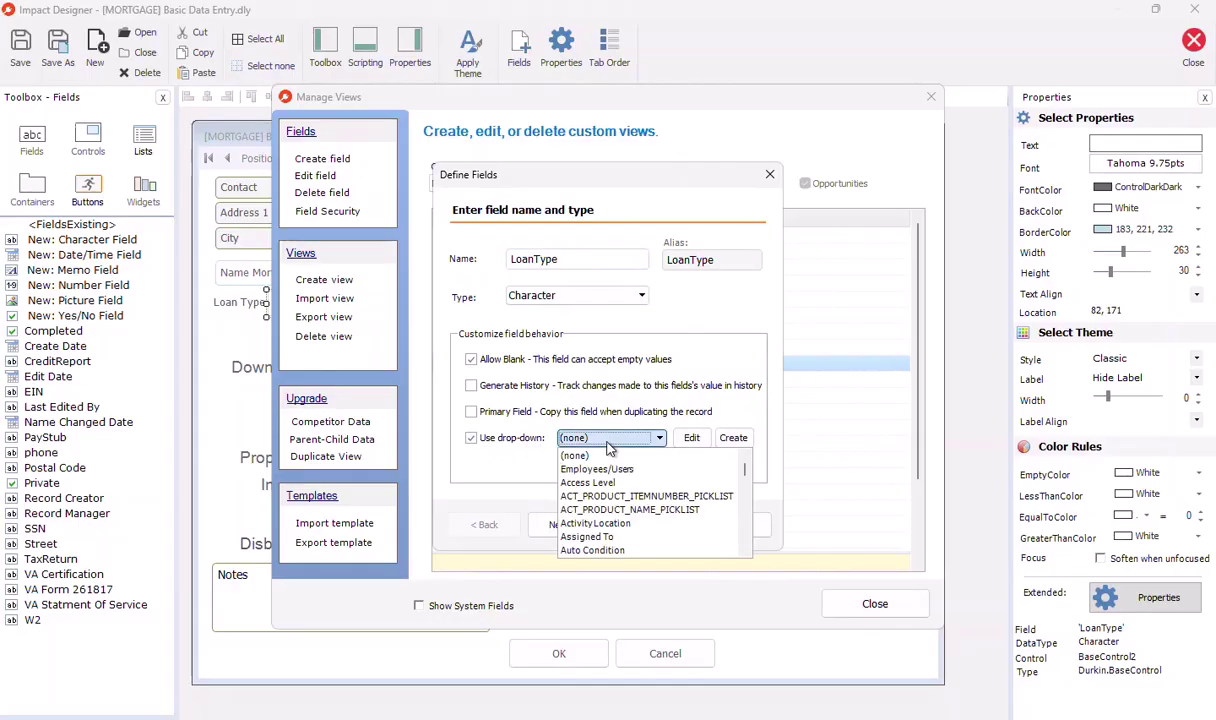
key("l")
key("Down")
key("Down")
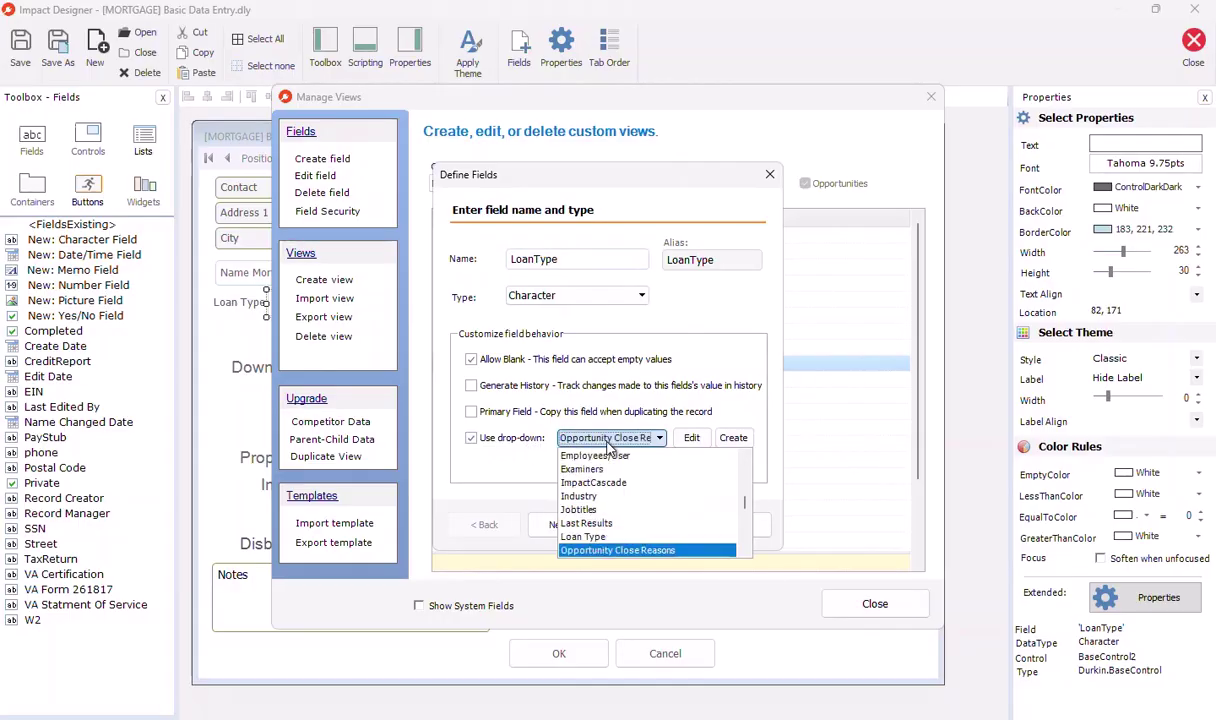
key("Up")
key("Return")
left_click(653, 527)
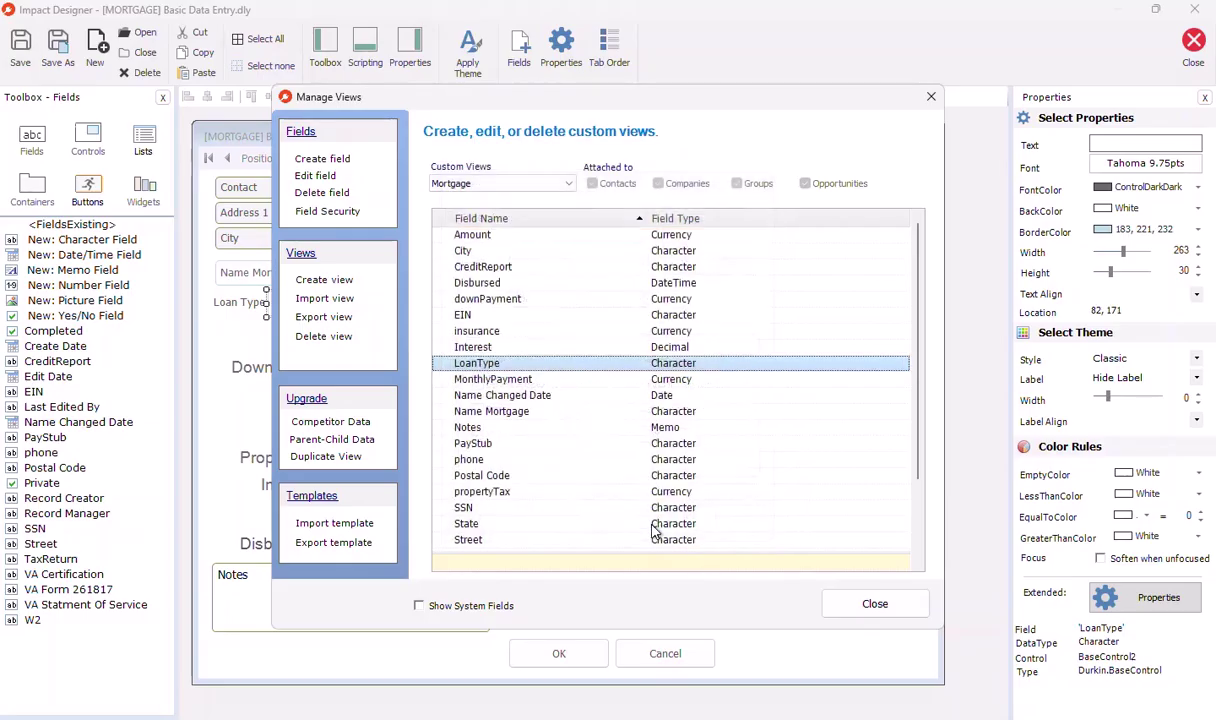
left_click(862, 598)
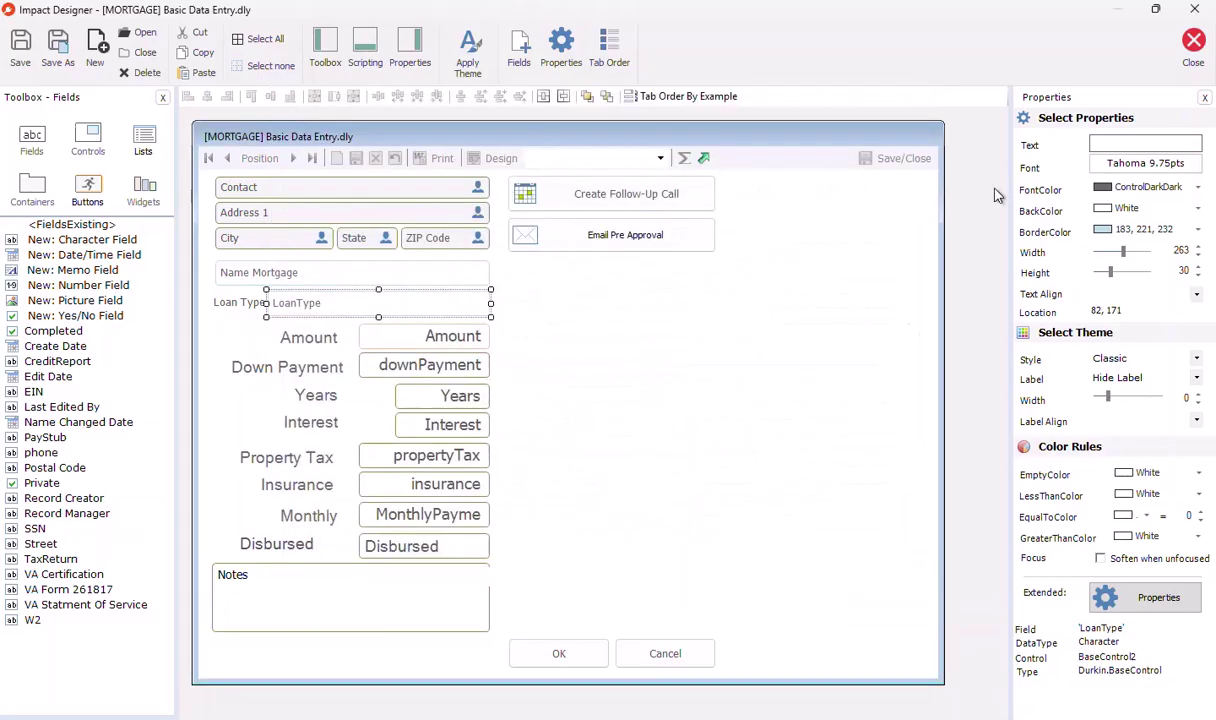
Close the layout designer and set the New Summer House mortgage's loan type to FHA
left_click(1176, 58)
left_click(552, 419)
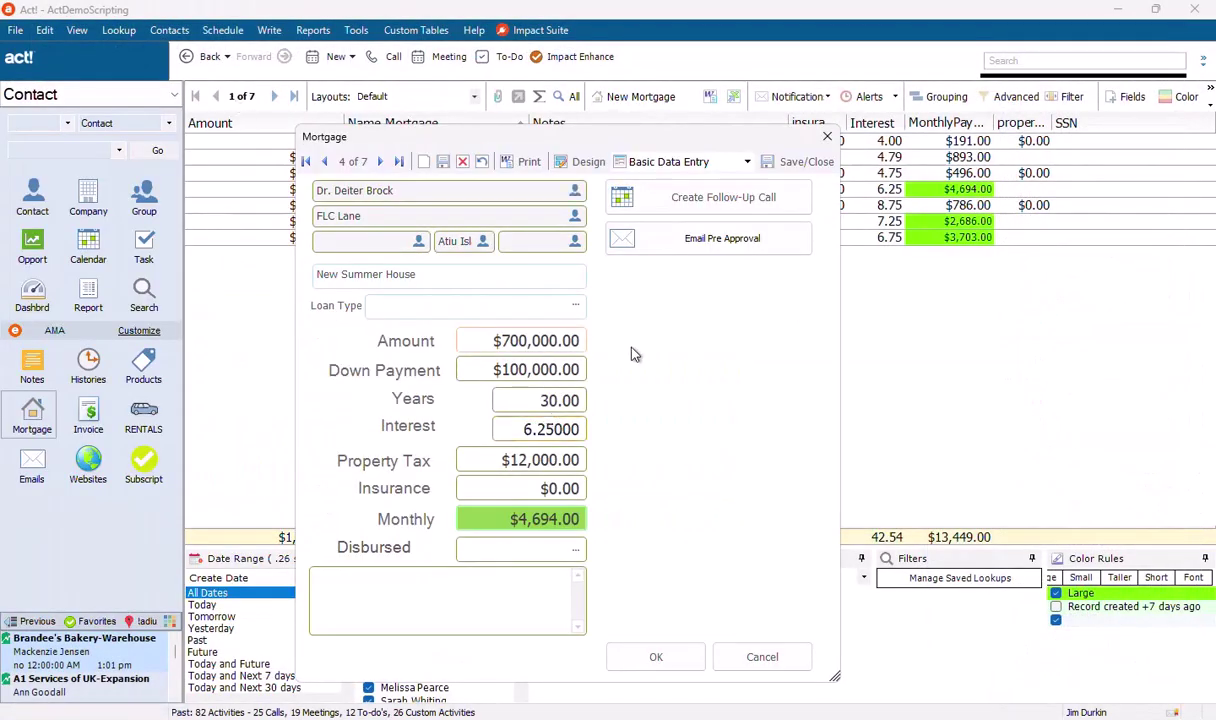
left_click(576, 306)
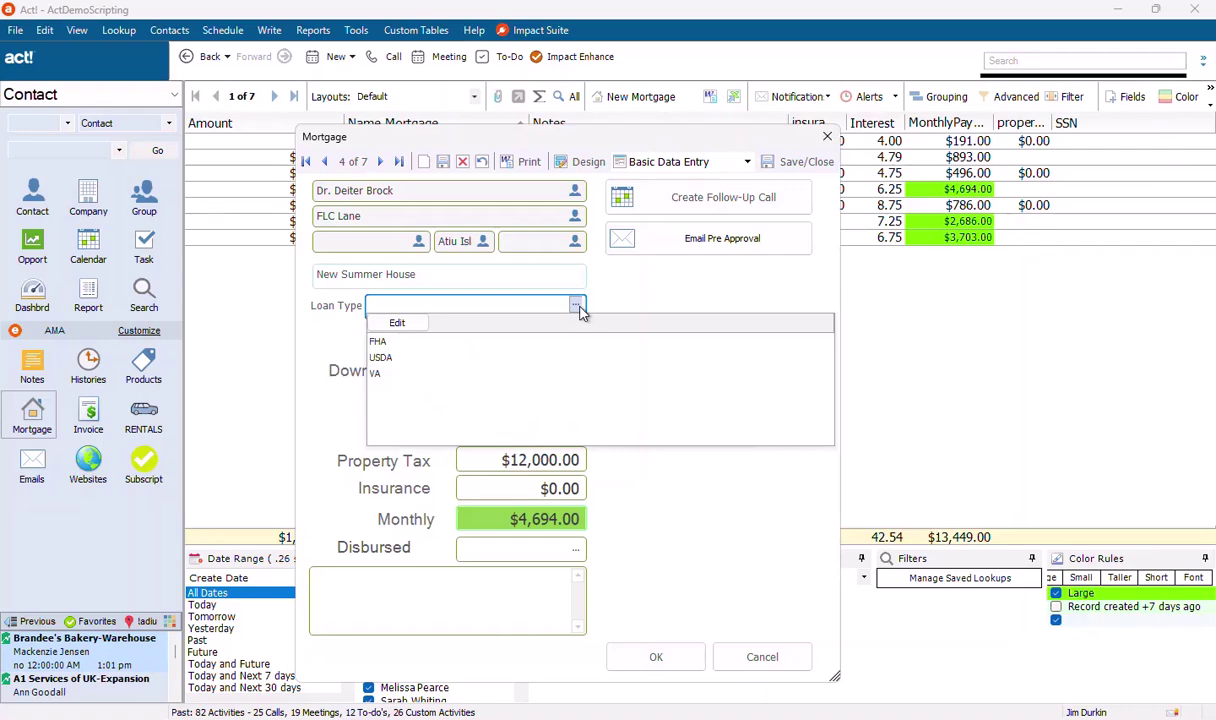
left_click(471, 351)
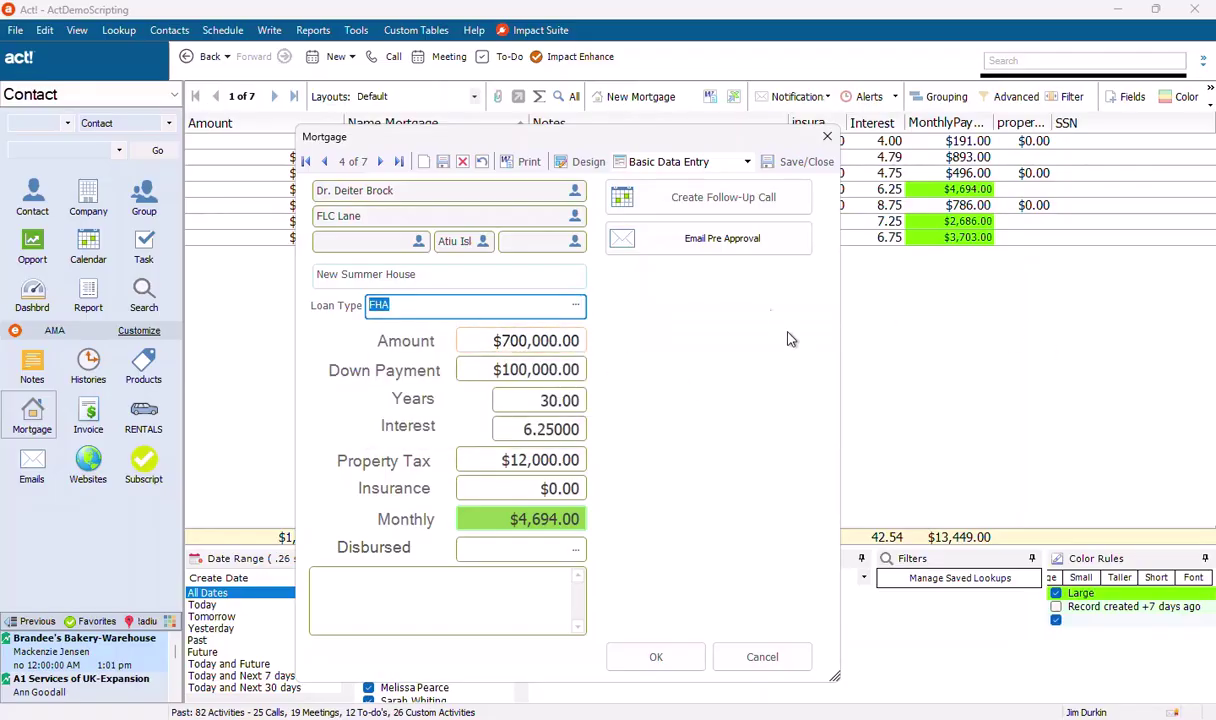
Choose another loan type for the New Summer House mortgage and open the Basic Data Entry layout for designing
left_click(575, 305)
left_click(391, 374)
left_click(590, 163)
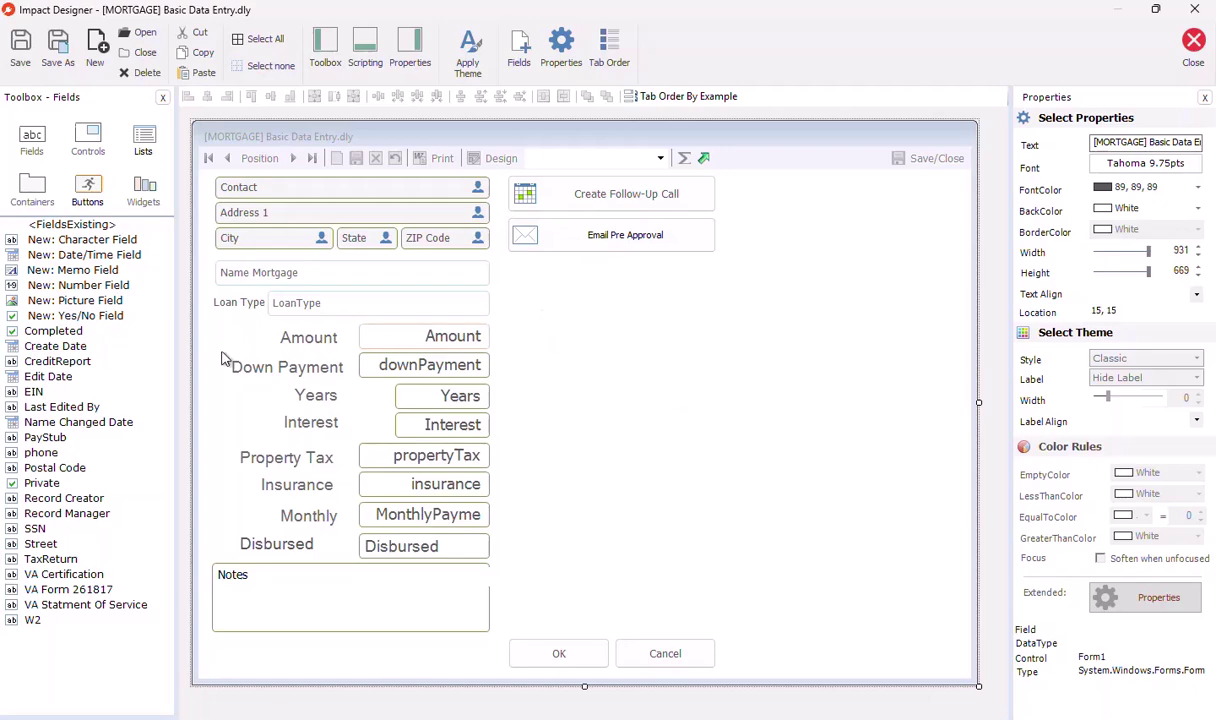
Add the VA Certification, VA Form 261817 and VA Statment Of Service fields below one another in the layout's empty area
left_click_drag(68, 574, 565, 424)
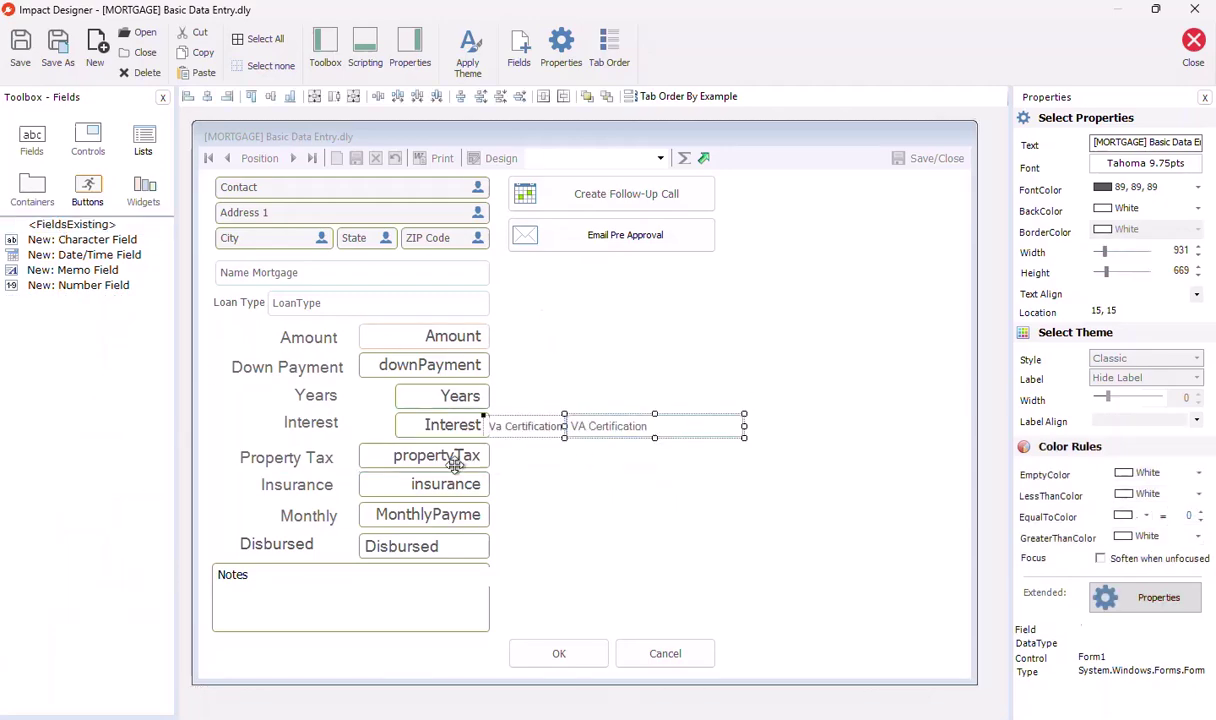
left_click_drag(62, 574, 621, 456)
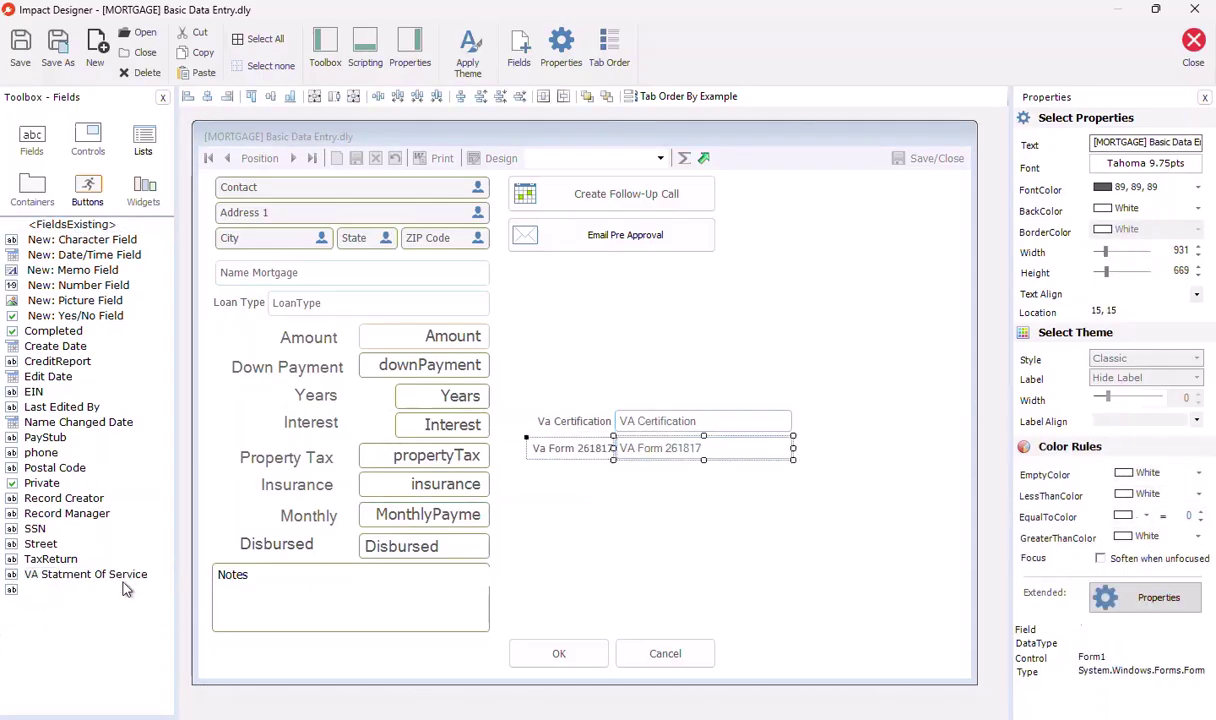
left_click_drag(80, 575, 630, 484)
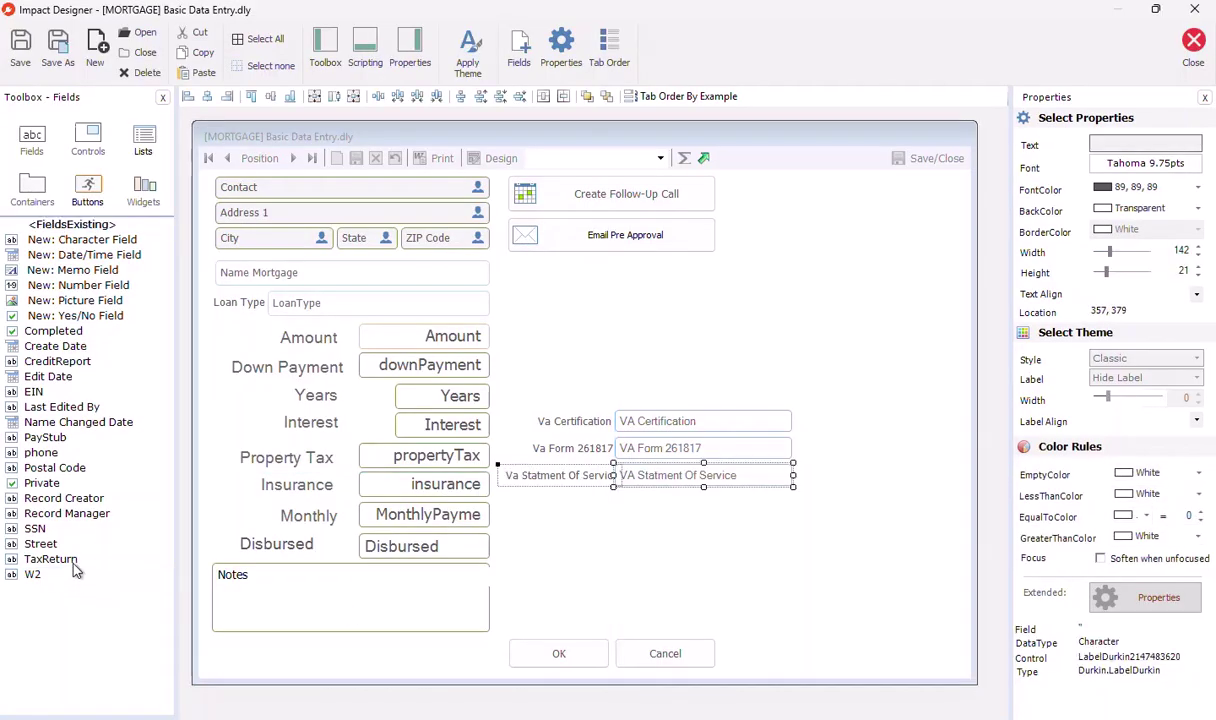
Add the TaxReturn, PayStub and CreditReport fields as a second group beneath the VA fields
left_click_drag(55, 559, 639, 530)
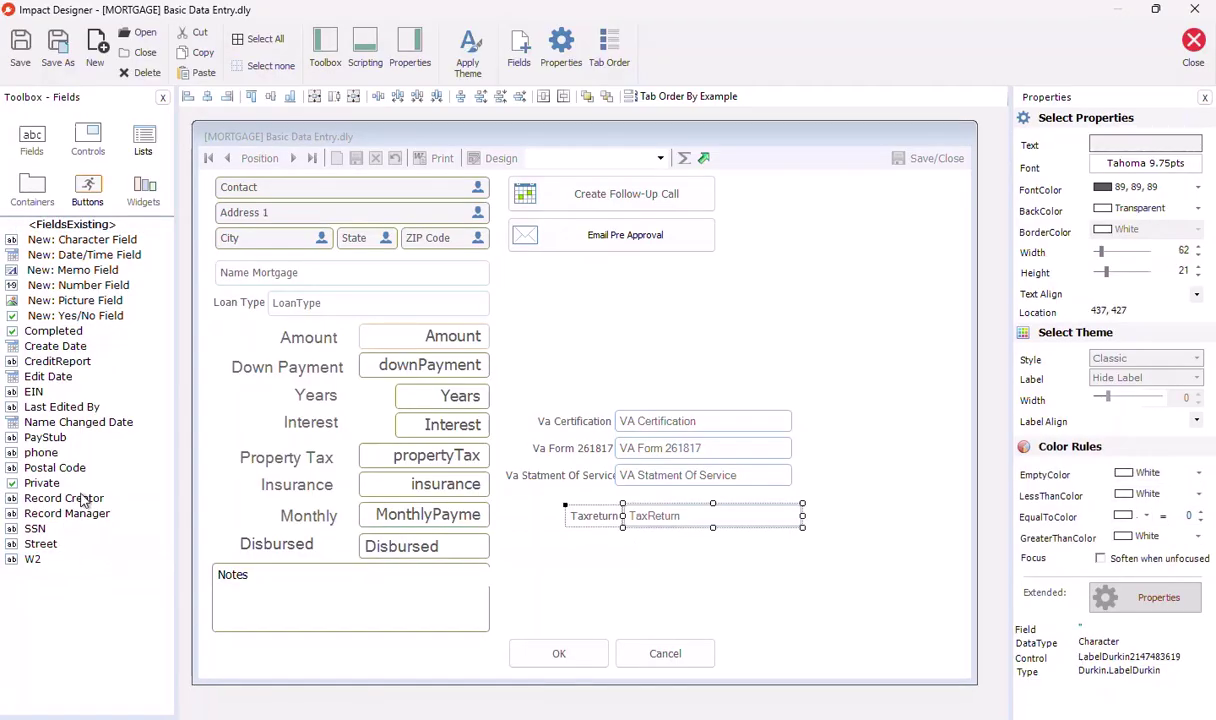
left_click_drag(45, 437, 638, 552)
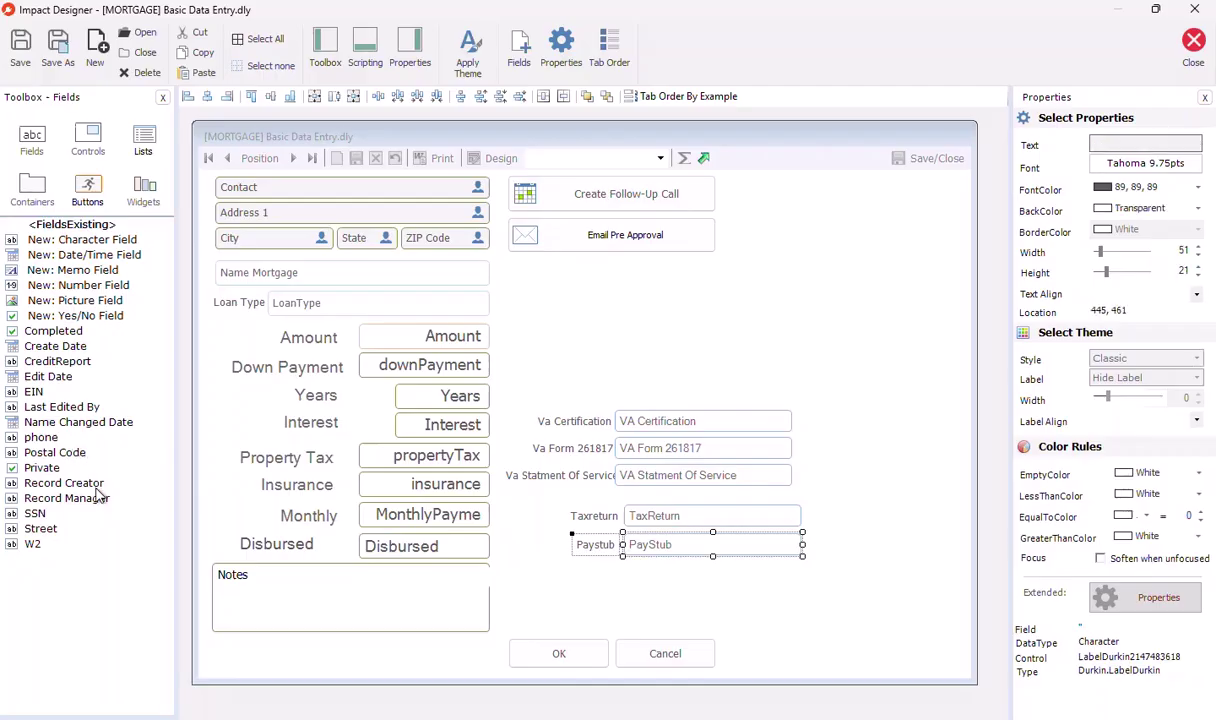
left_click_drag(82, 360, 640, 578)
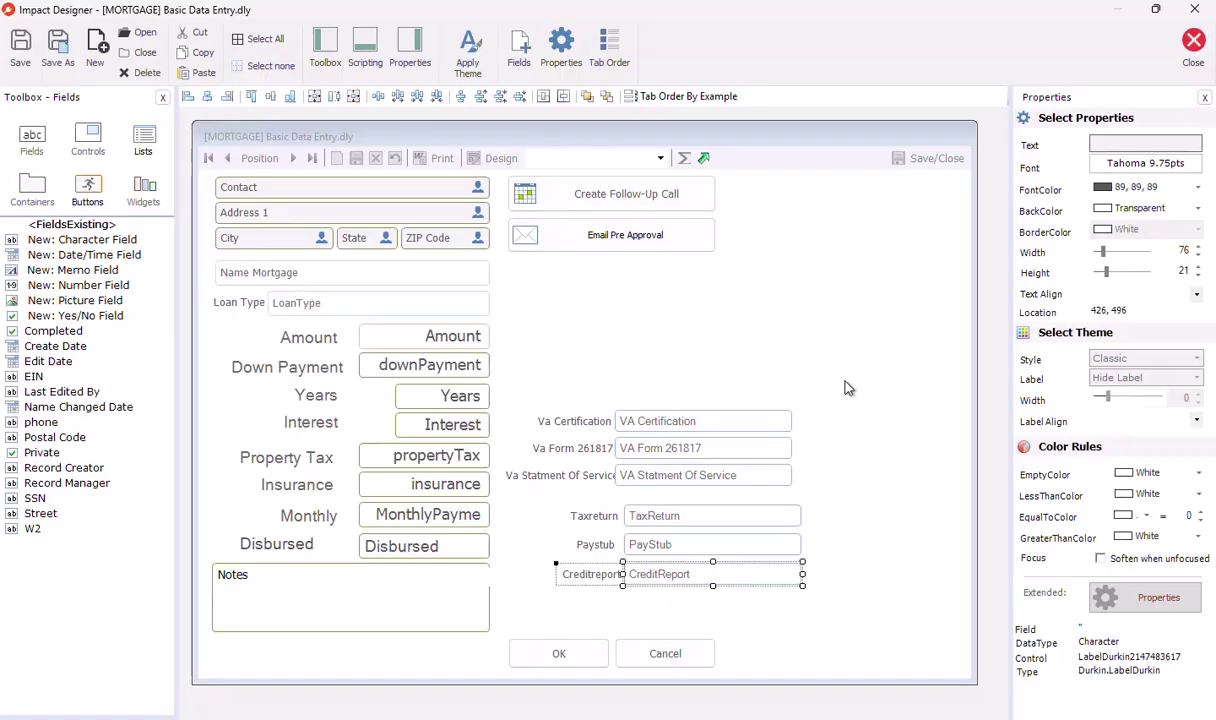
left_click(844, 309)
left_click_drag(523, 491, 610, 412)
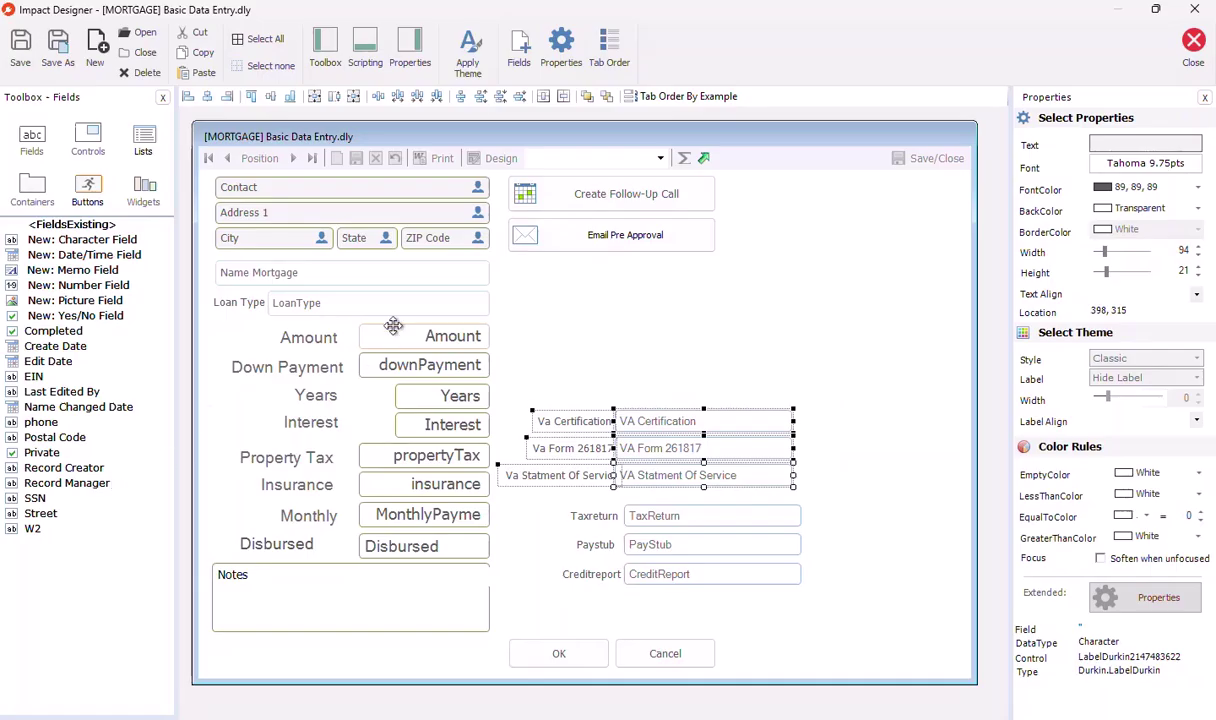
left_click(406, 297)
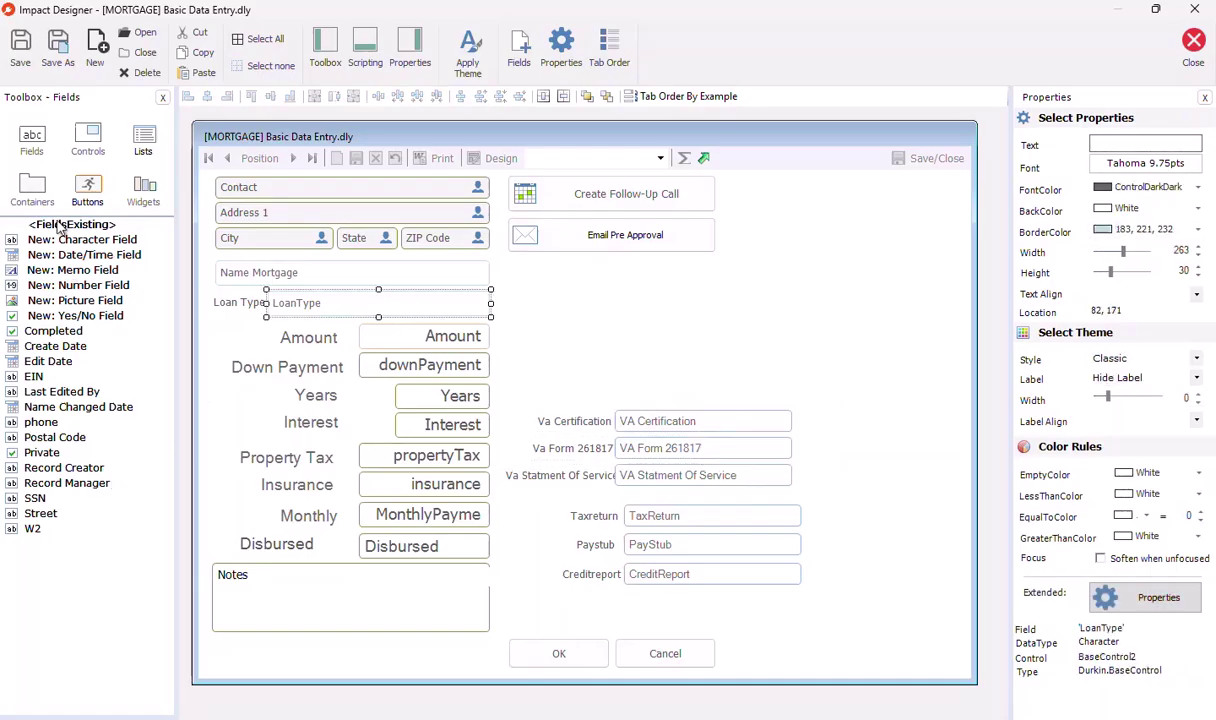
Add a Tabs container with its default pages and place it between the Email Pre Approval button and the VA fields
left_click(38, 195)
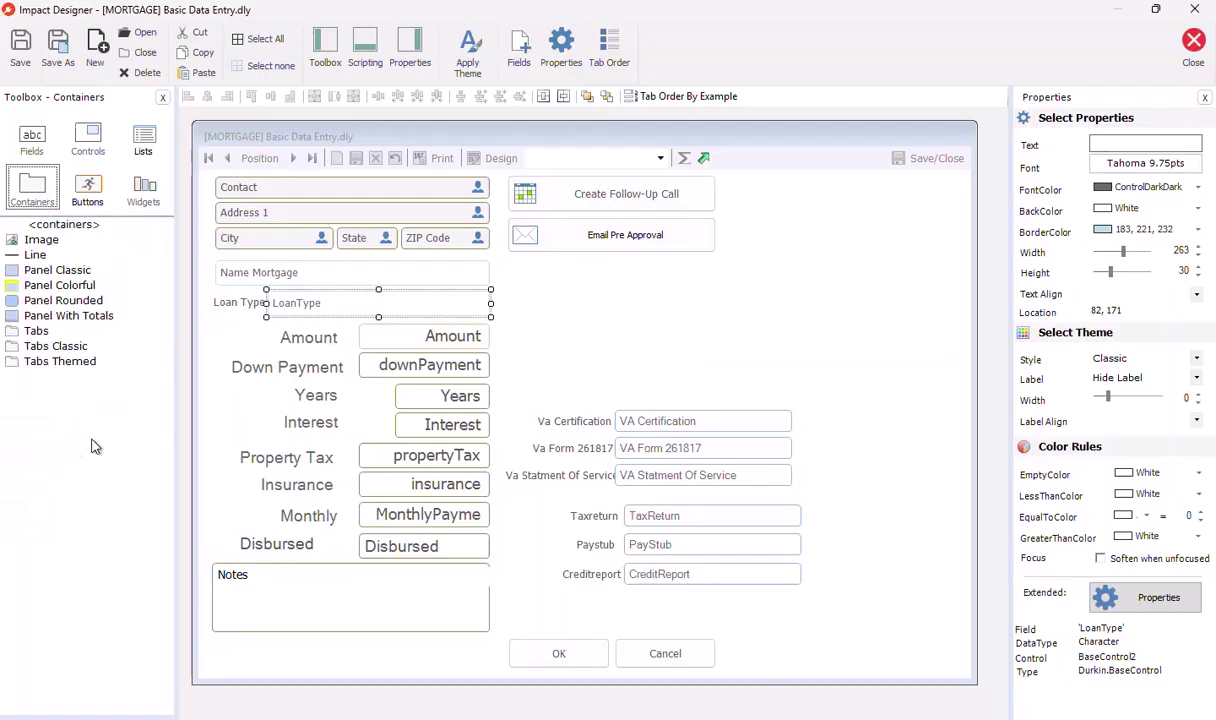
left_click_drag(40, 330, 578, 311)
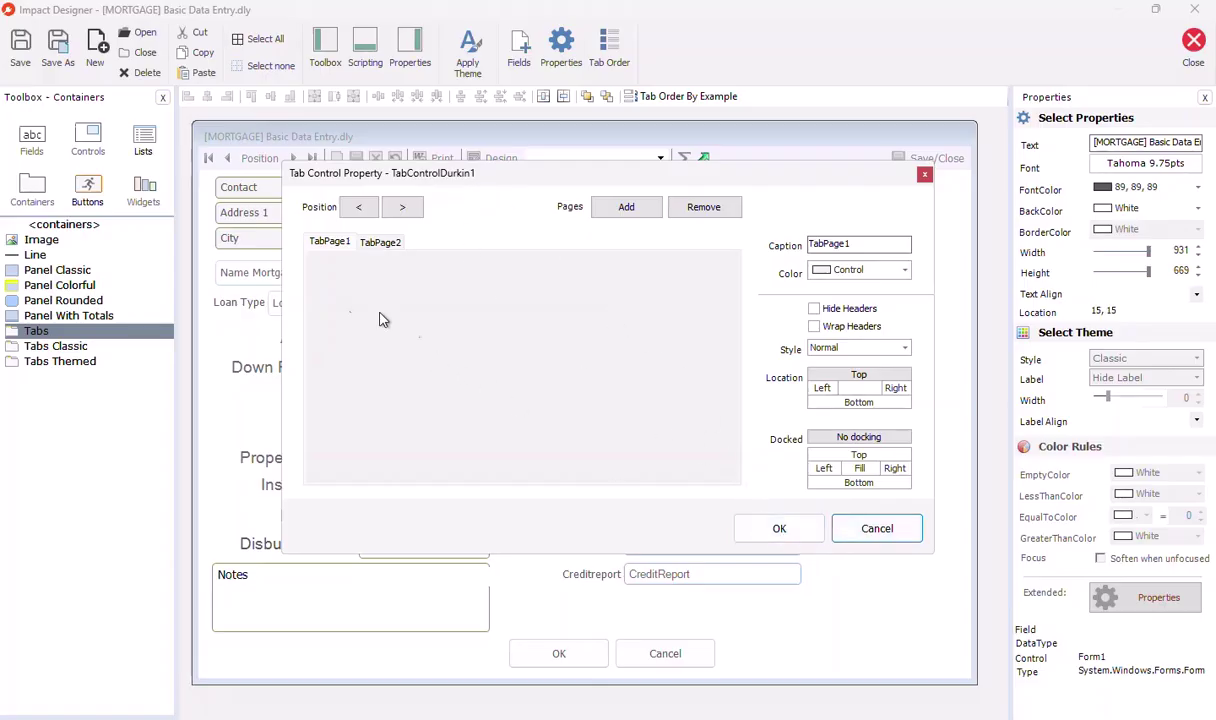
left_click(779, 530)
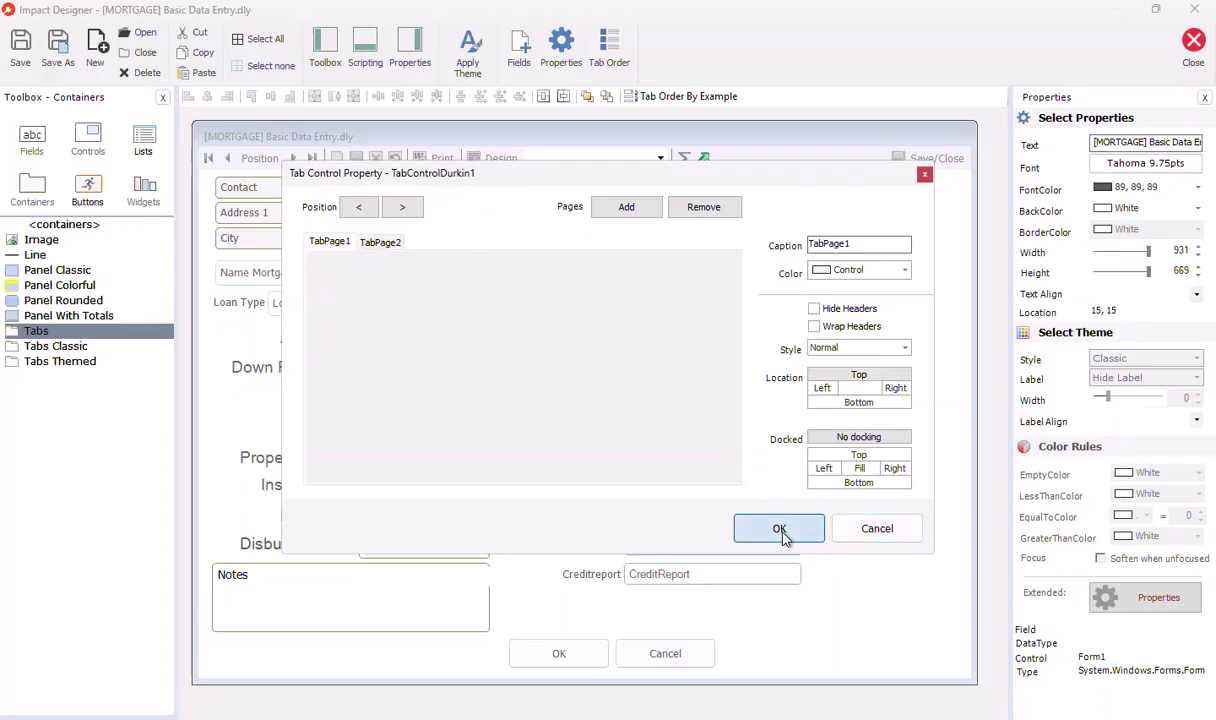
left_click_drag(579, 224, 529, 278)
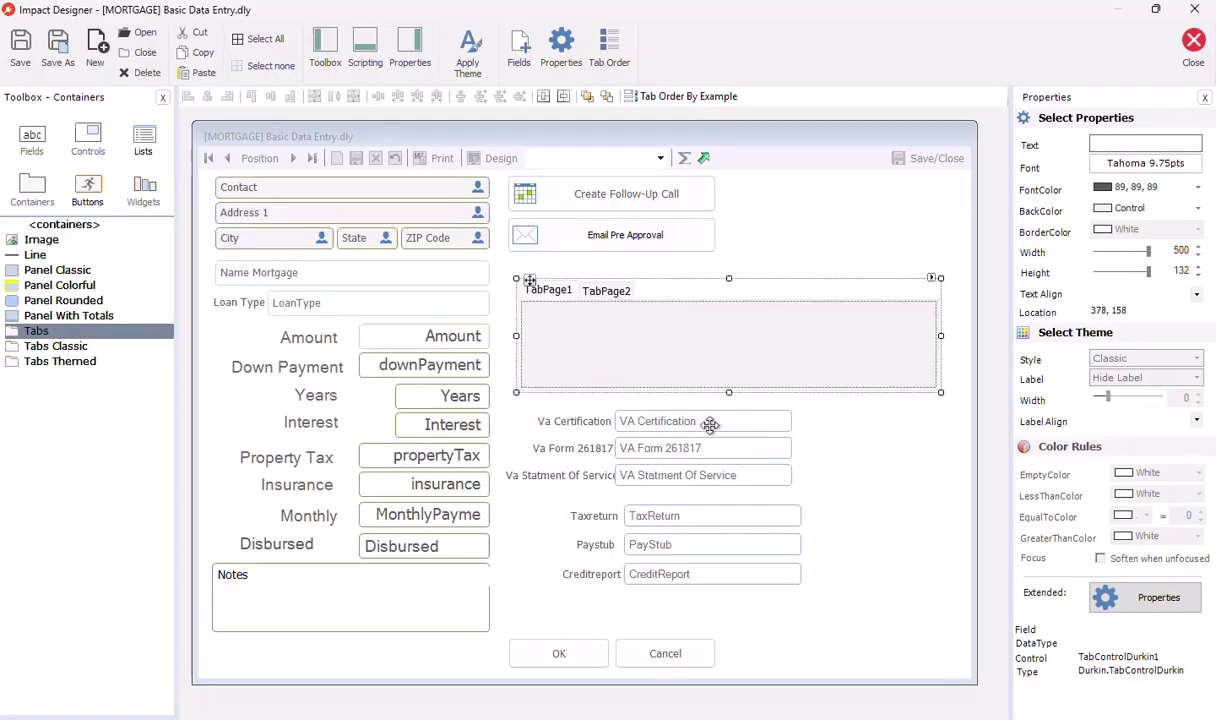
left_click(579, 285)
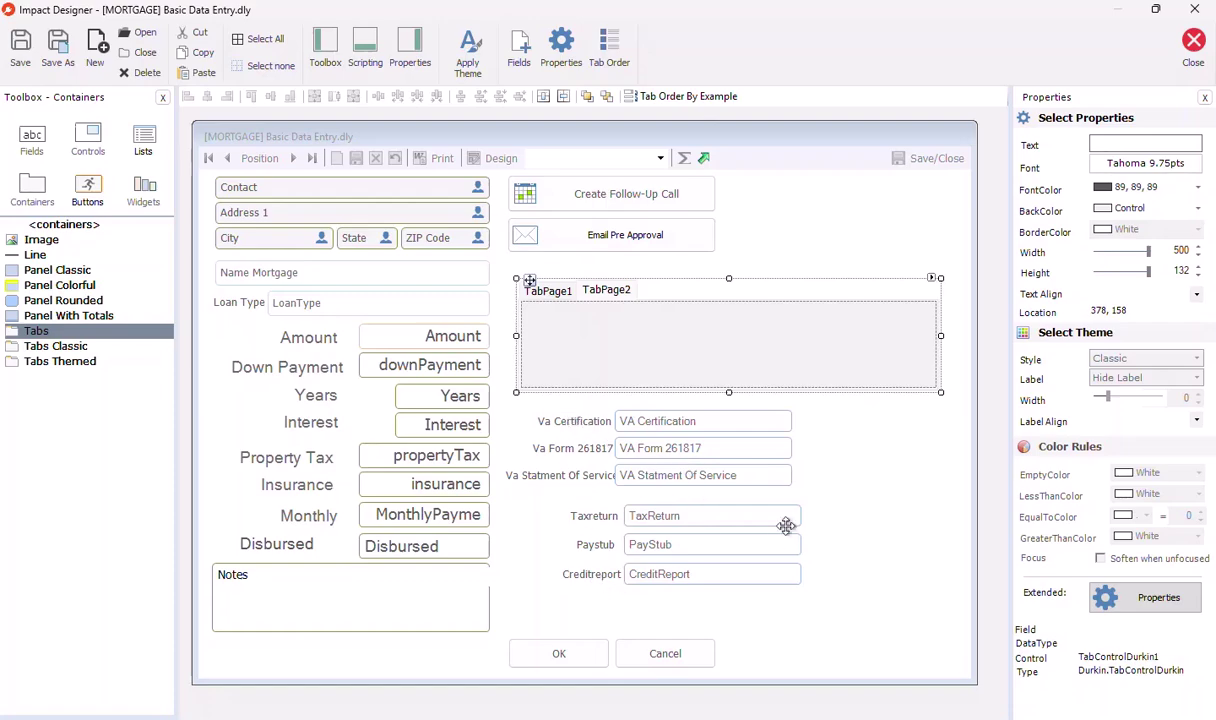
left_click(444, 313)
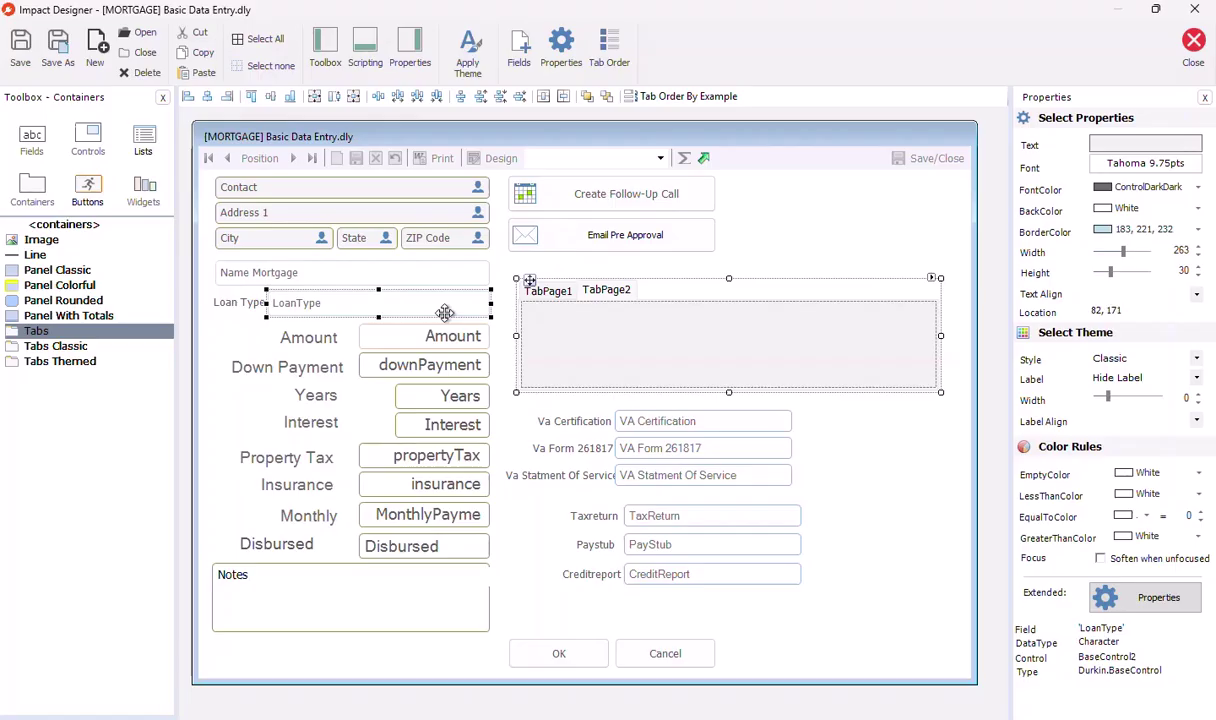
left_click(746, 307)
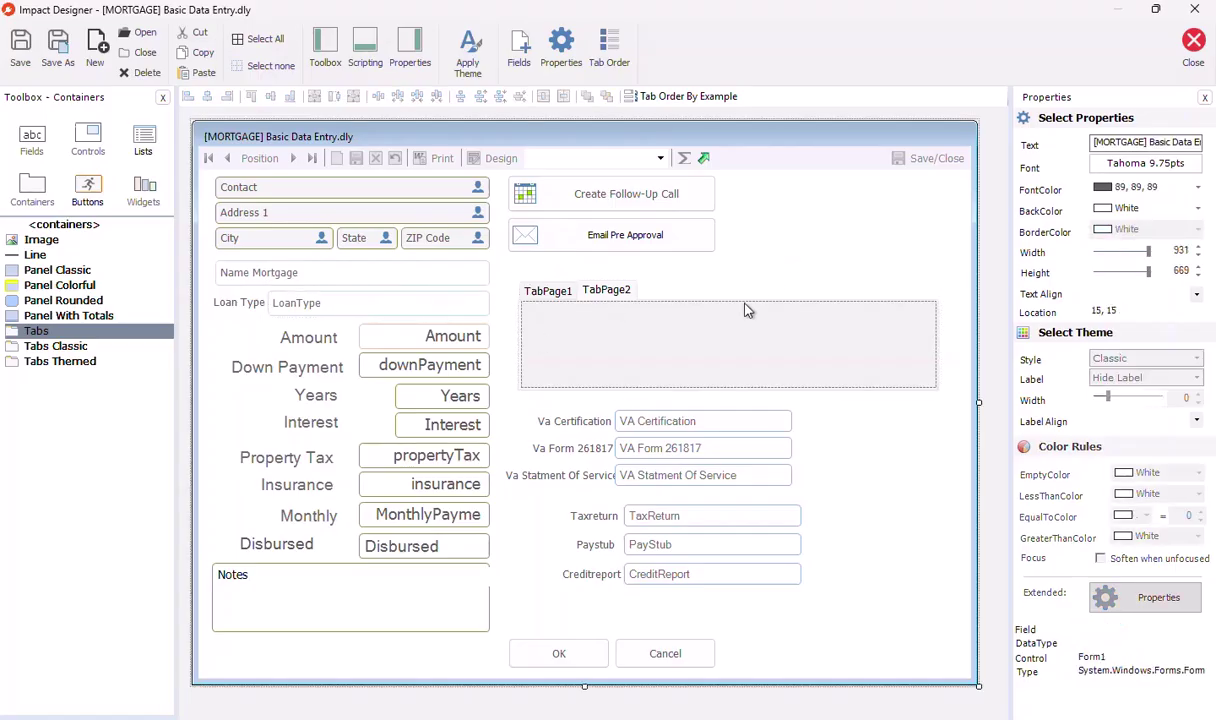
left_click(755, 298)
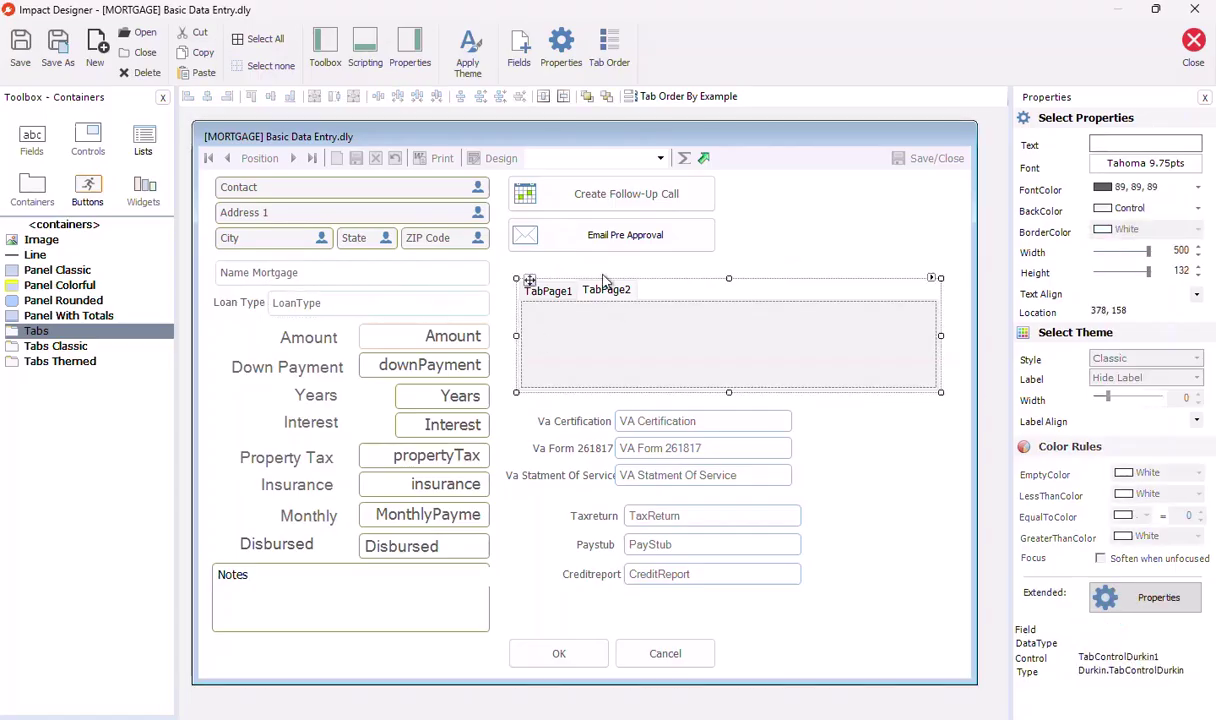
Set the LoanType field to change the tab page based on its drop-down, using TabControlDurkin1 as the tab control
left_click(366, 308)
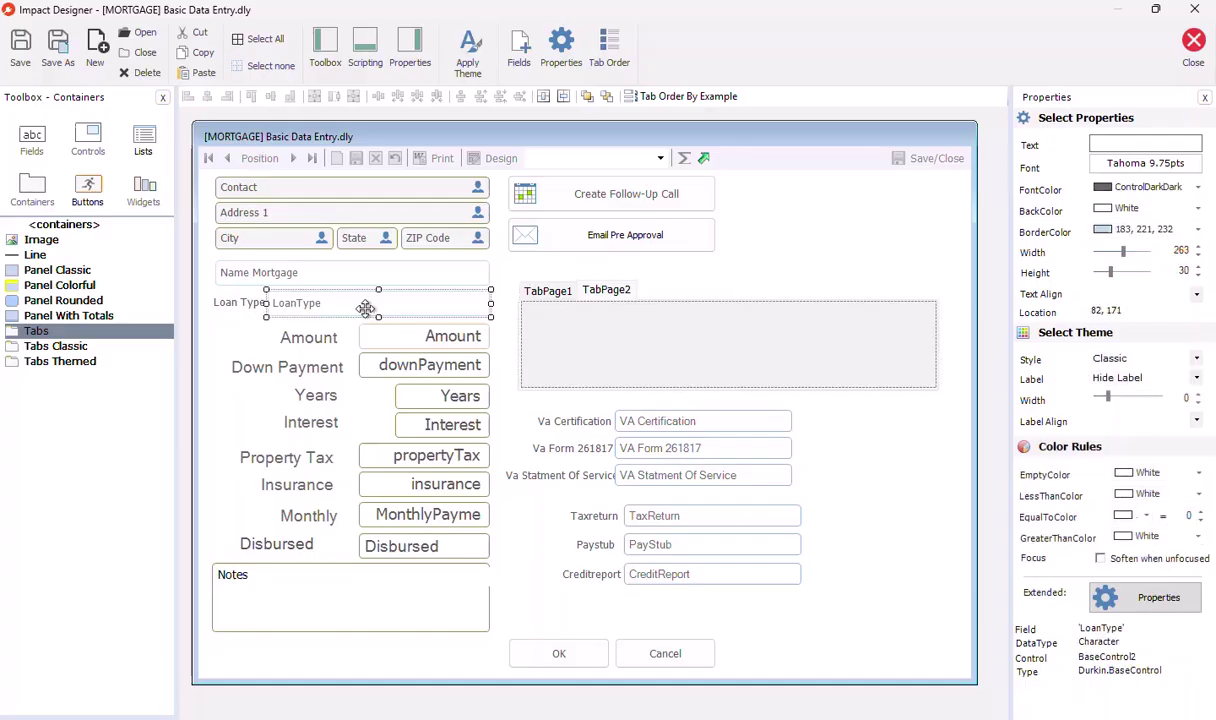
left_click(558, 55)
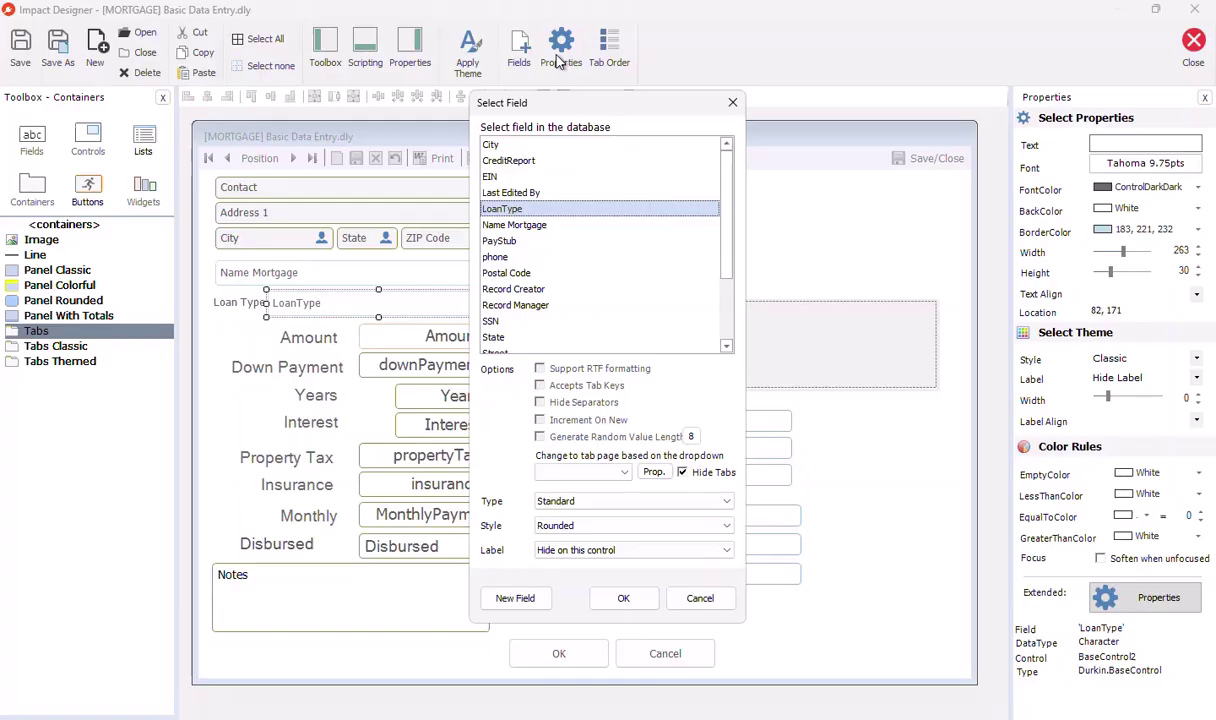
left_click_drag(637, 104, 920, 82)
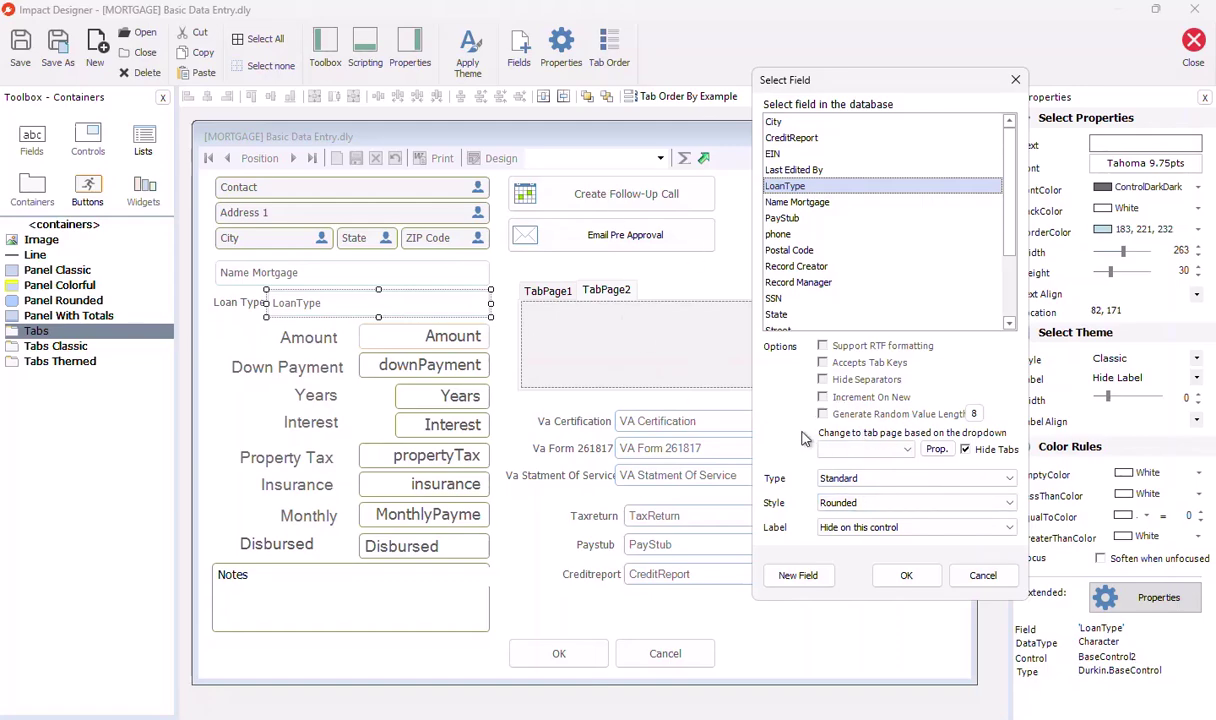
left_click(906, 451)
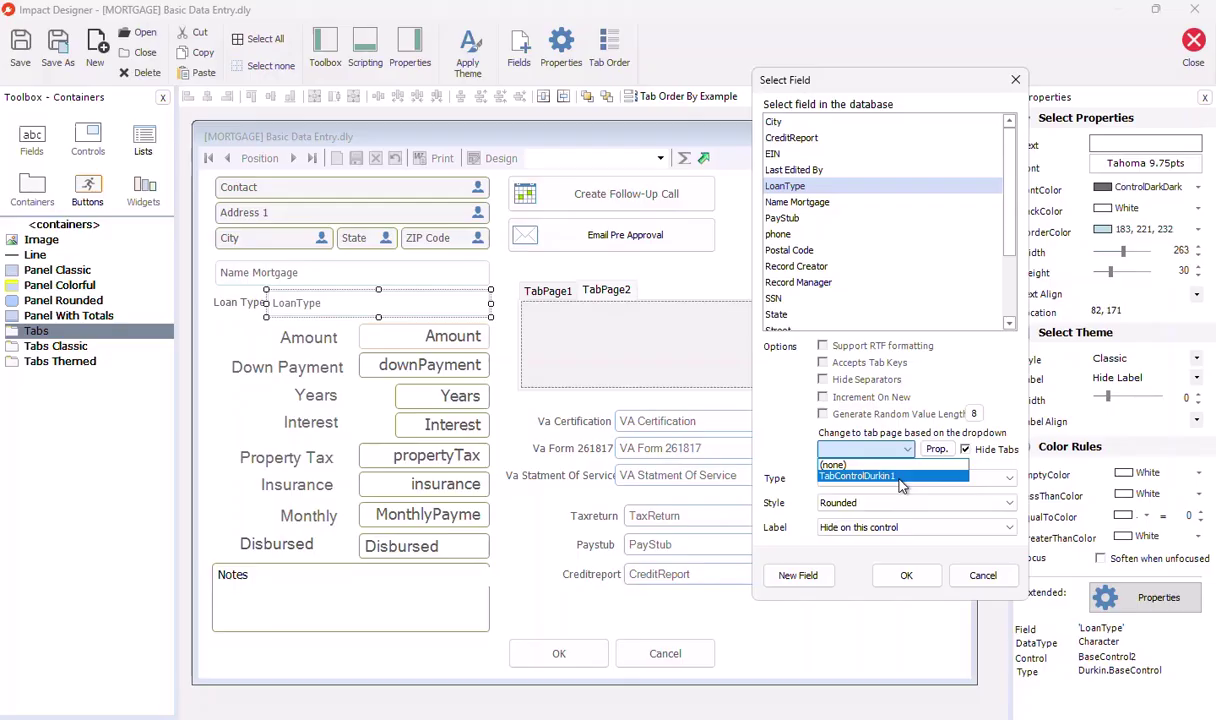
left_click(900, 478)
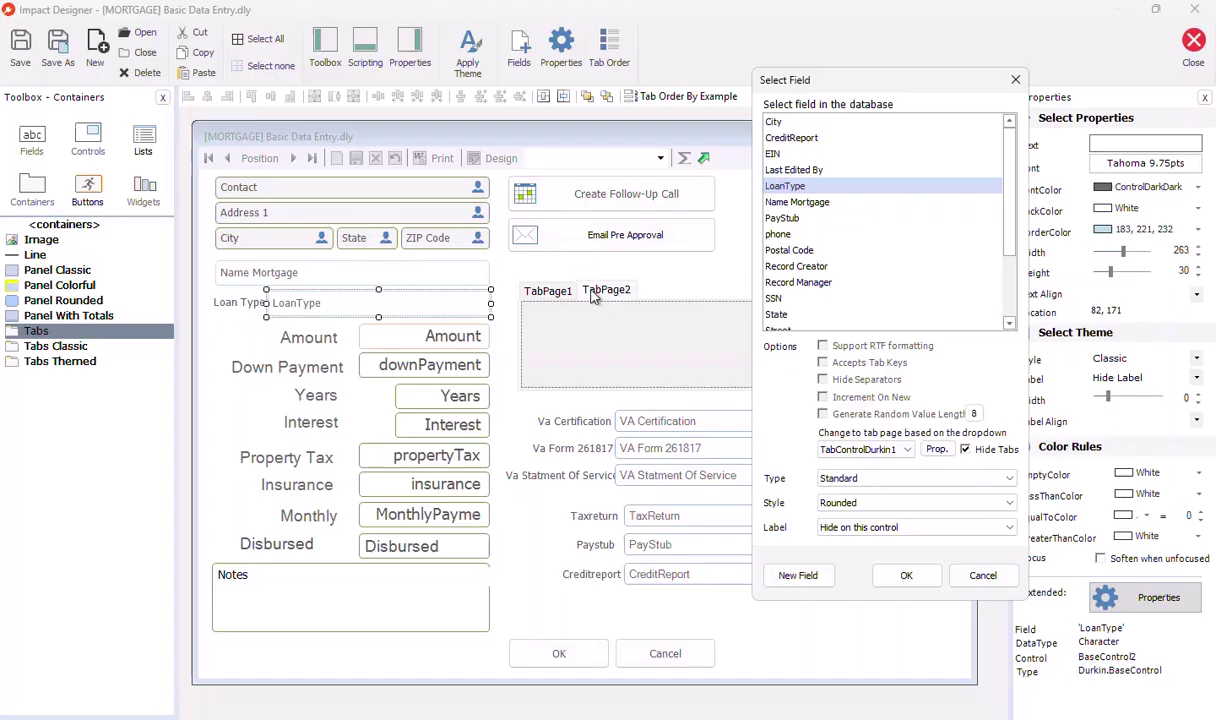
left_click(880, 449)
left_click(884, 478)
Add the FHA, USDA and VA pages to the linked tab control from the Loan Type picklist
left_click(937, 450)
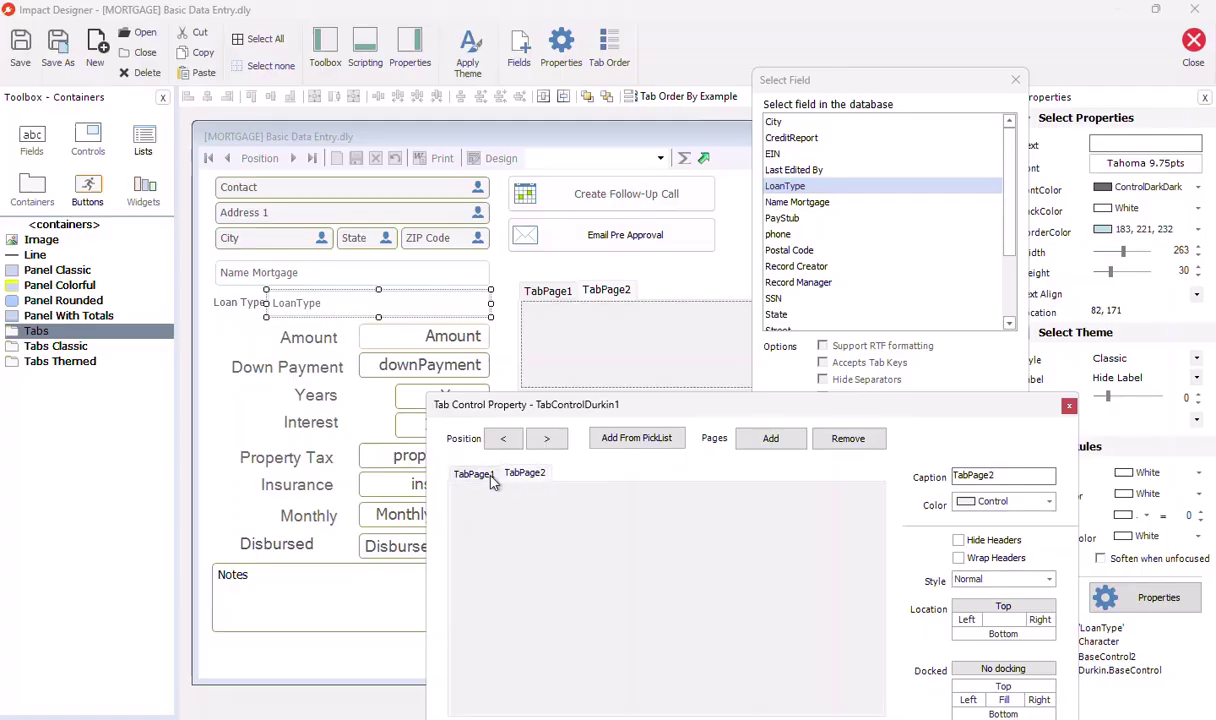
left_click(524, 475)
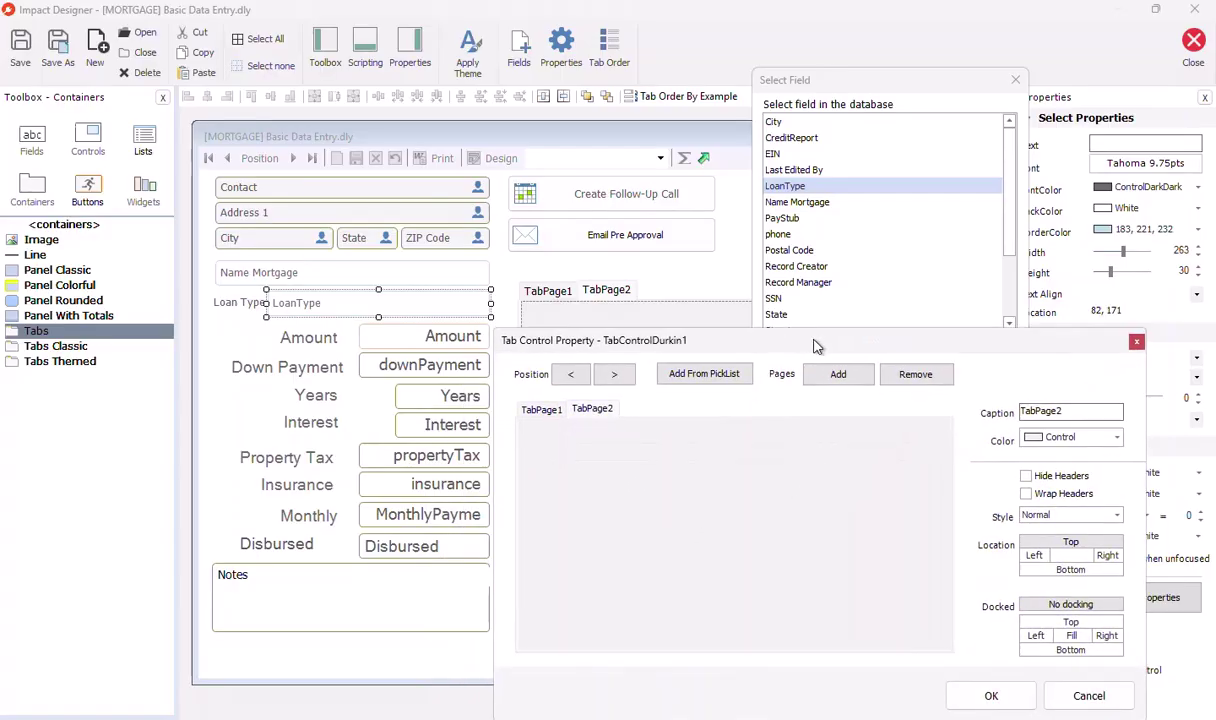
left_click_drag(919, 347, 812, 441)
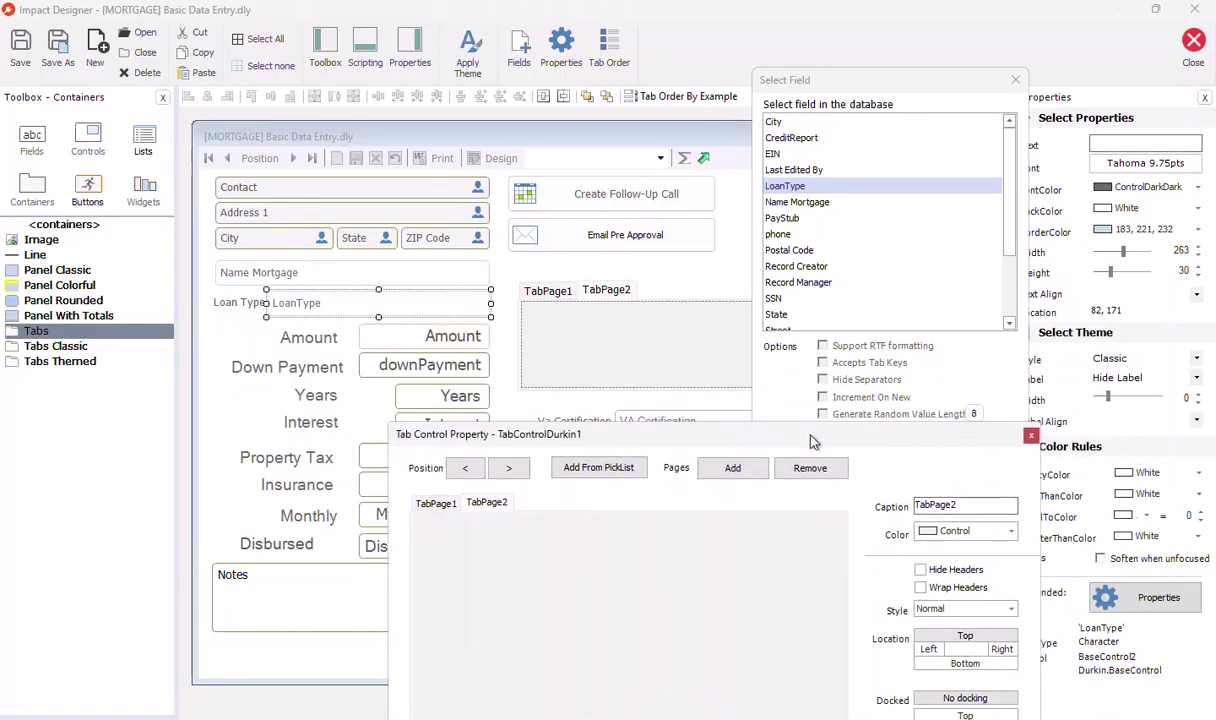
left_click(600, 469)
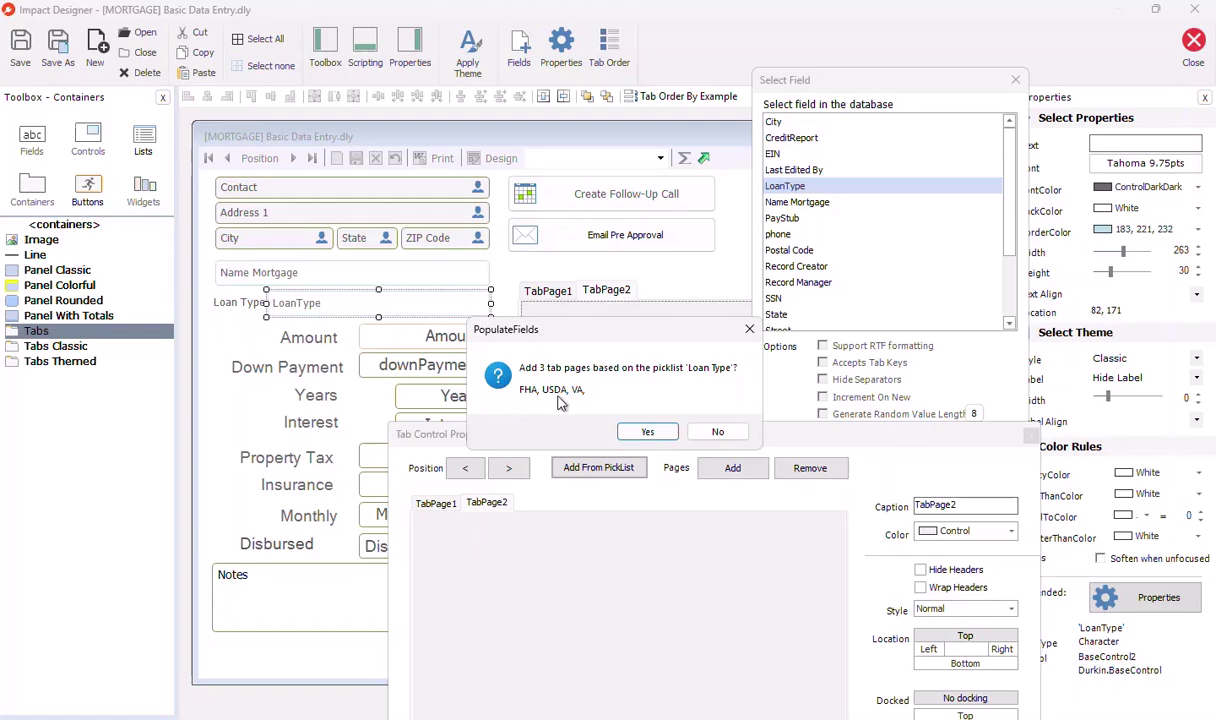
left_click(648, 431)
Remove the default TabPage1 and TabPage2 from the tab control and accept the tab and field settings
left_click_drag(730, 435, 722, 205)
left_click(557, 274)
left_click(480, 276)
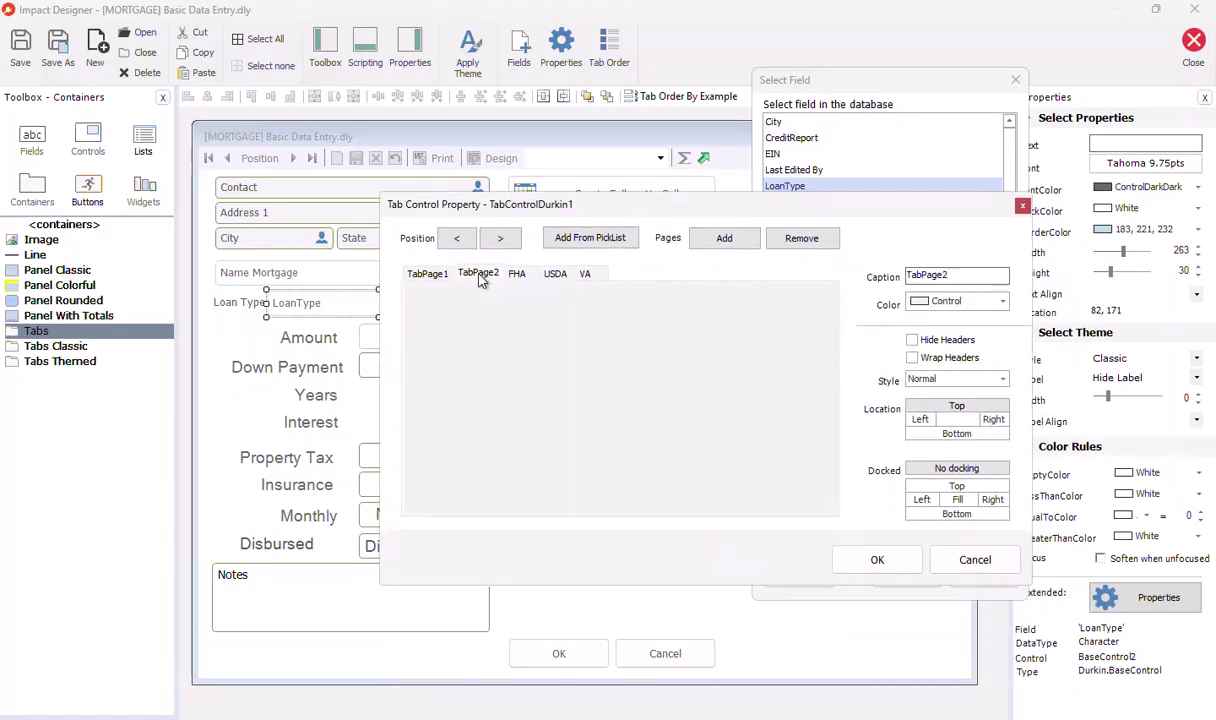
left_click(428, 285)
left_click(797, 240)
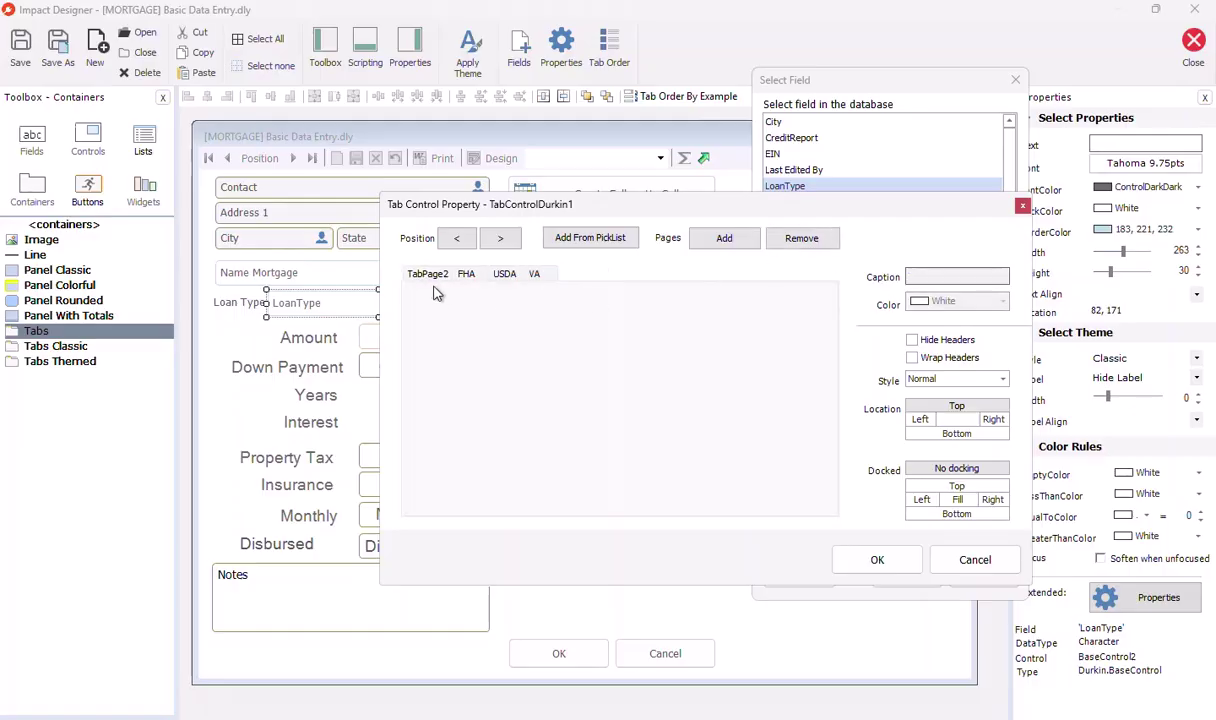
left_click(427, 274)
left_click(801, 238)
left_click(877, 560)
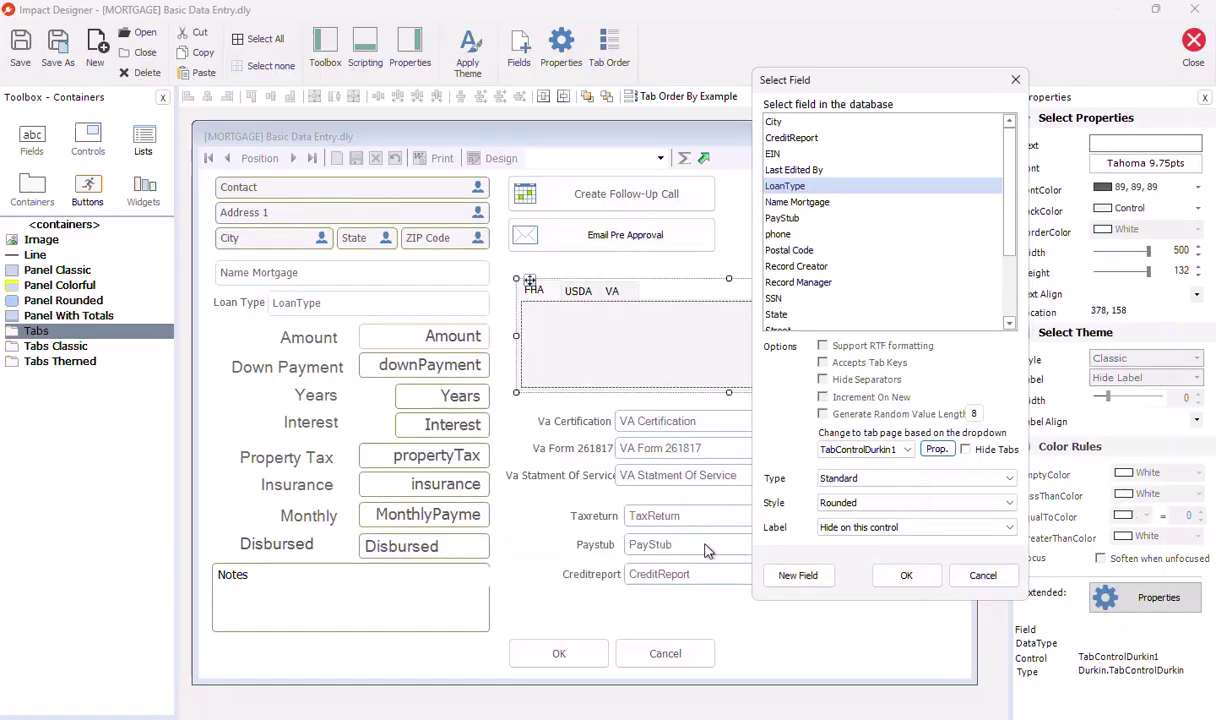
left_click(906, 578)
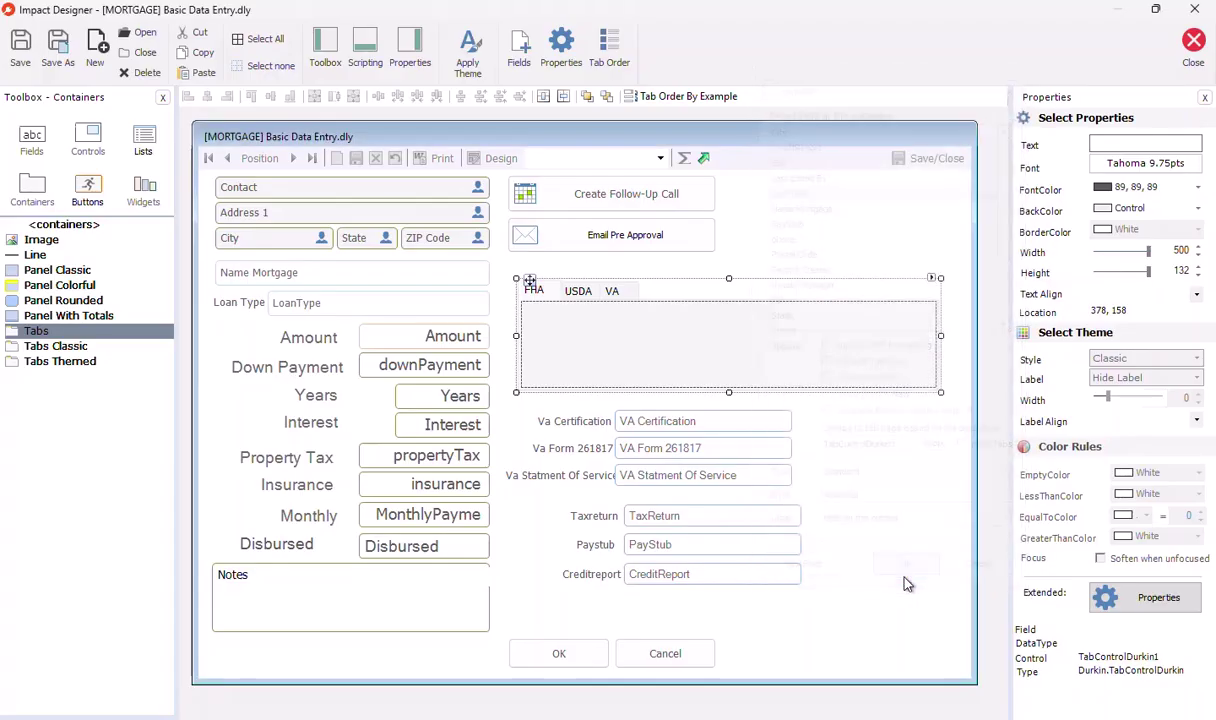
Move the three VA fields with their labels onto the VA page of the tab control
left_click(611, 290)
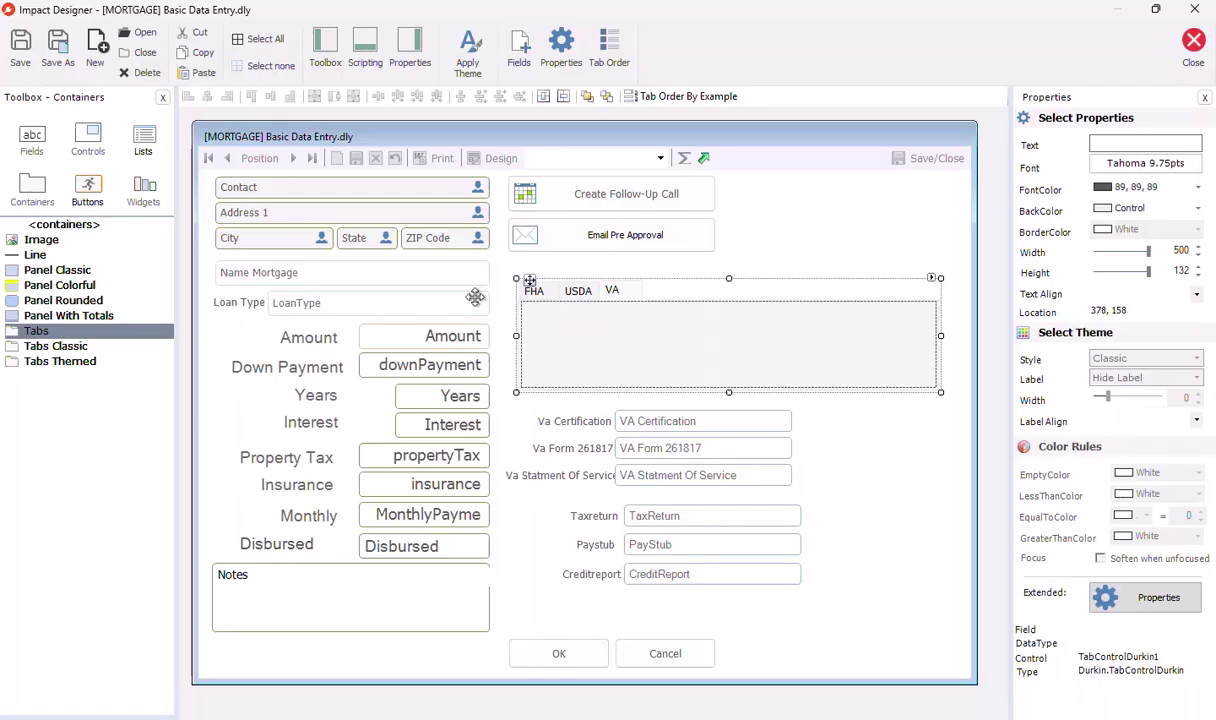
left_click_drag(830, 408, 568, 492)
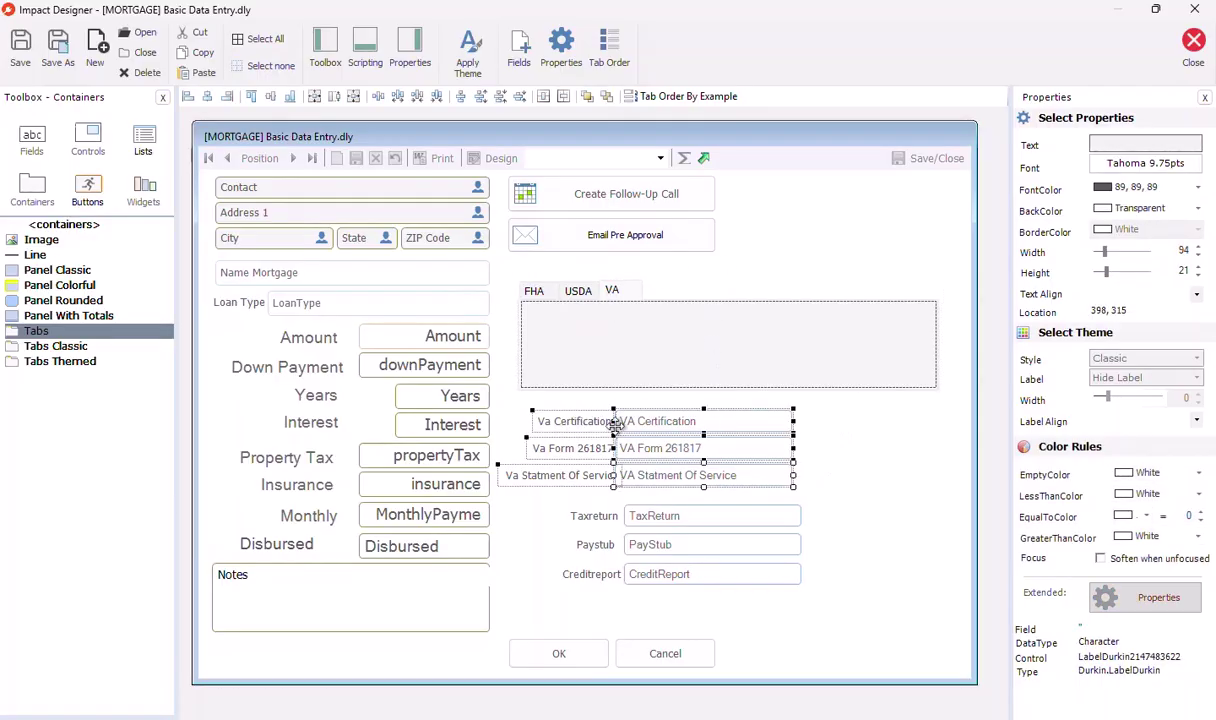
left_click_drag(665, 410, 783, 340)
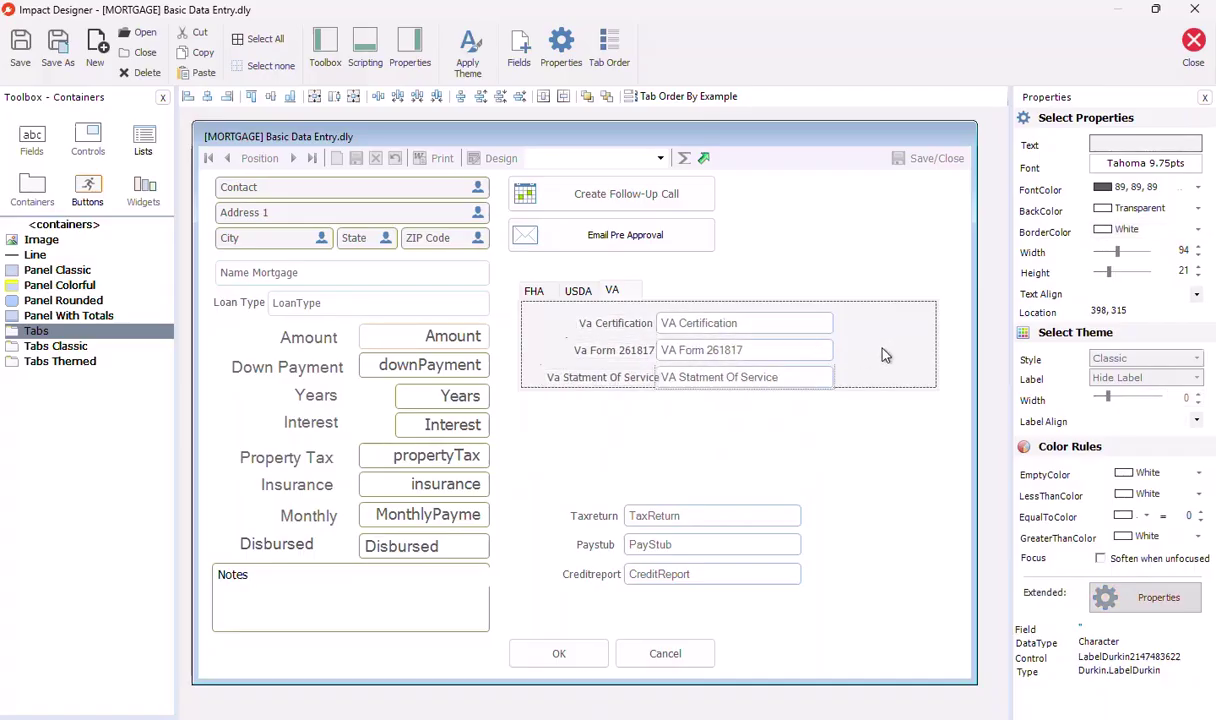
Enlarge the tab control to a height of 153 and shift the three VA field boxes slightly away from their labels
left_click(838, 331)
left_click(710, 298)
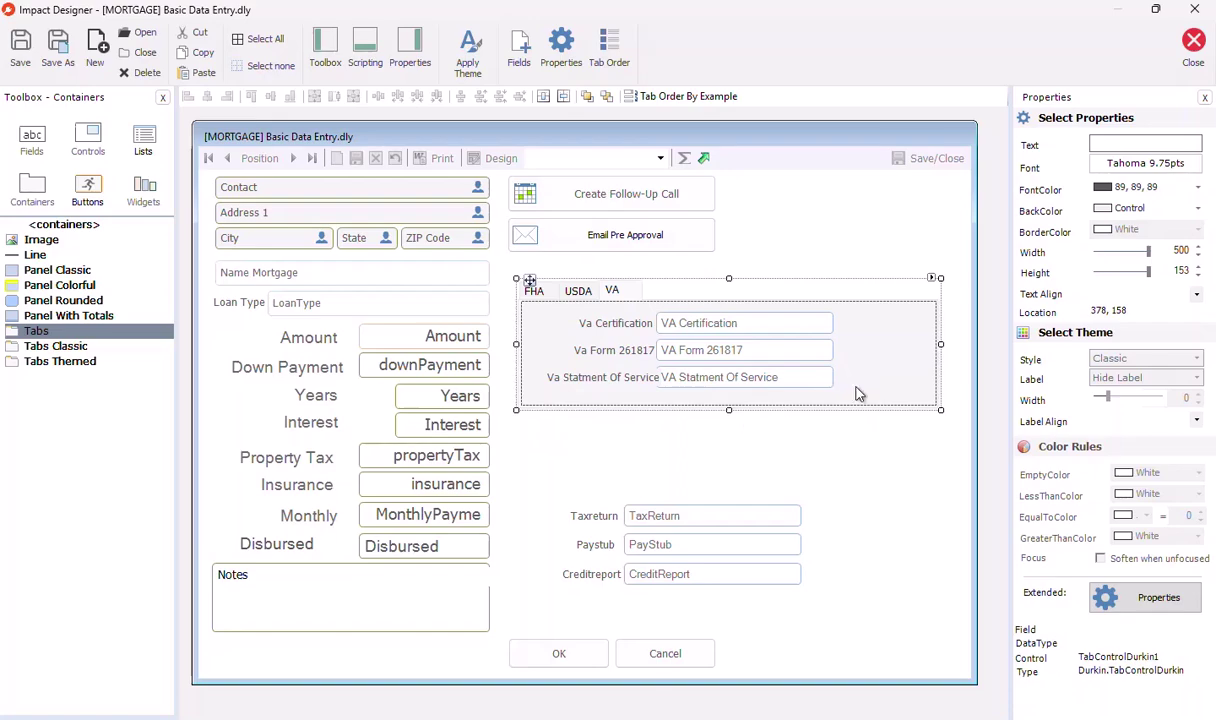
left_click(860, 316)
left_click(770, 325)
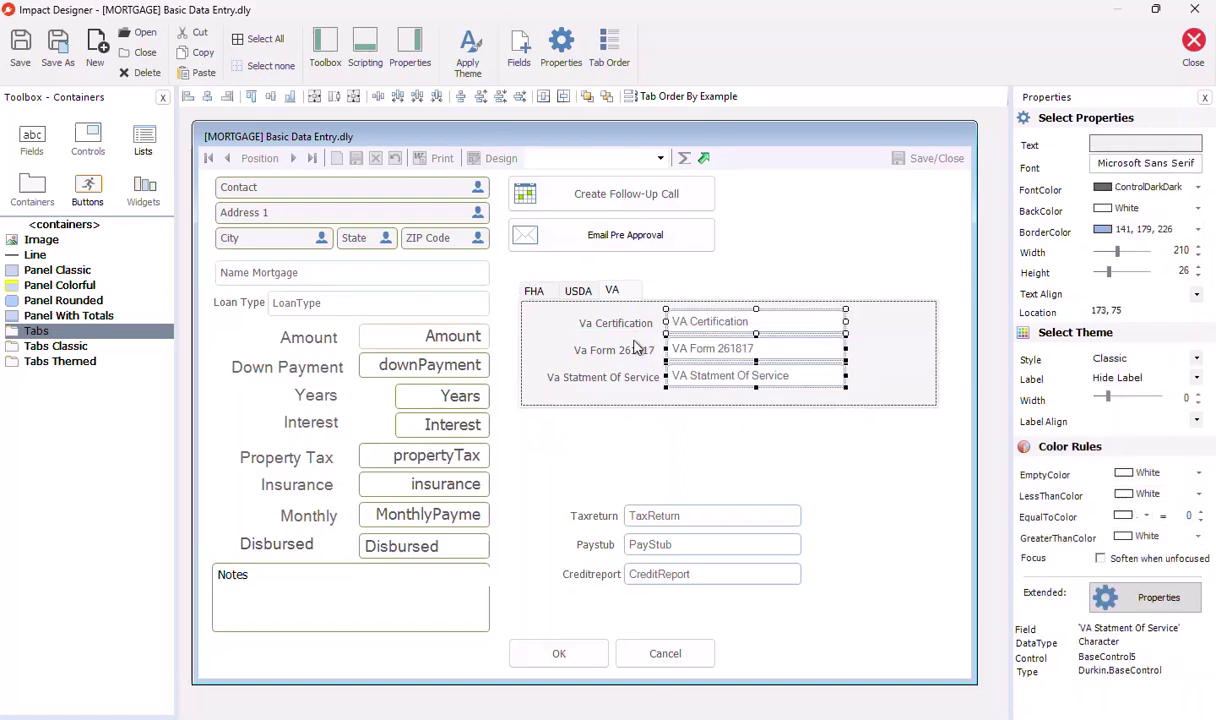
Move the Taxreturn, Paystub and Creditreport fields with their labels onto the FHA page of the tab control
left_click(643, 495)
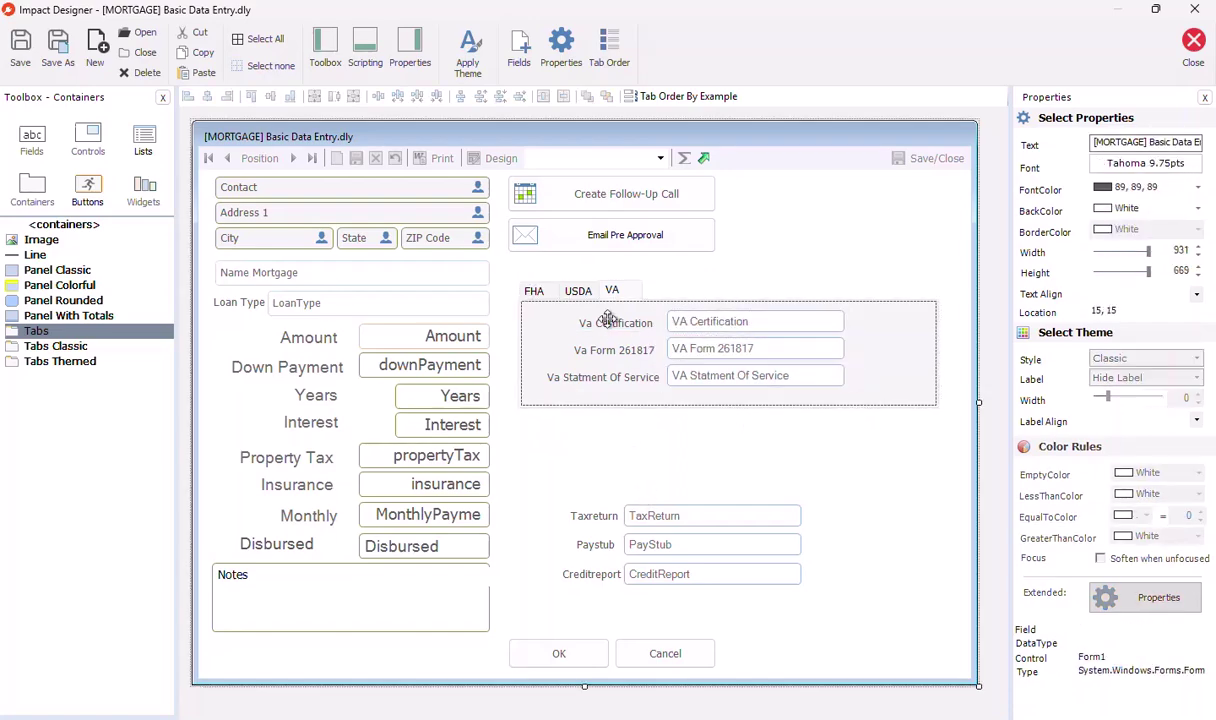
left_click(534, 291)
left_click_drag(559, 483, 710, 606)
left_click_drag(680, 527, 645, 335)
left_click(862, 360)
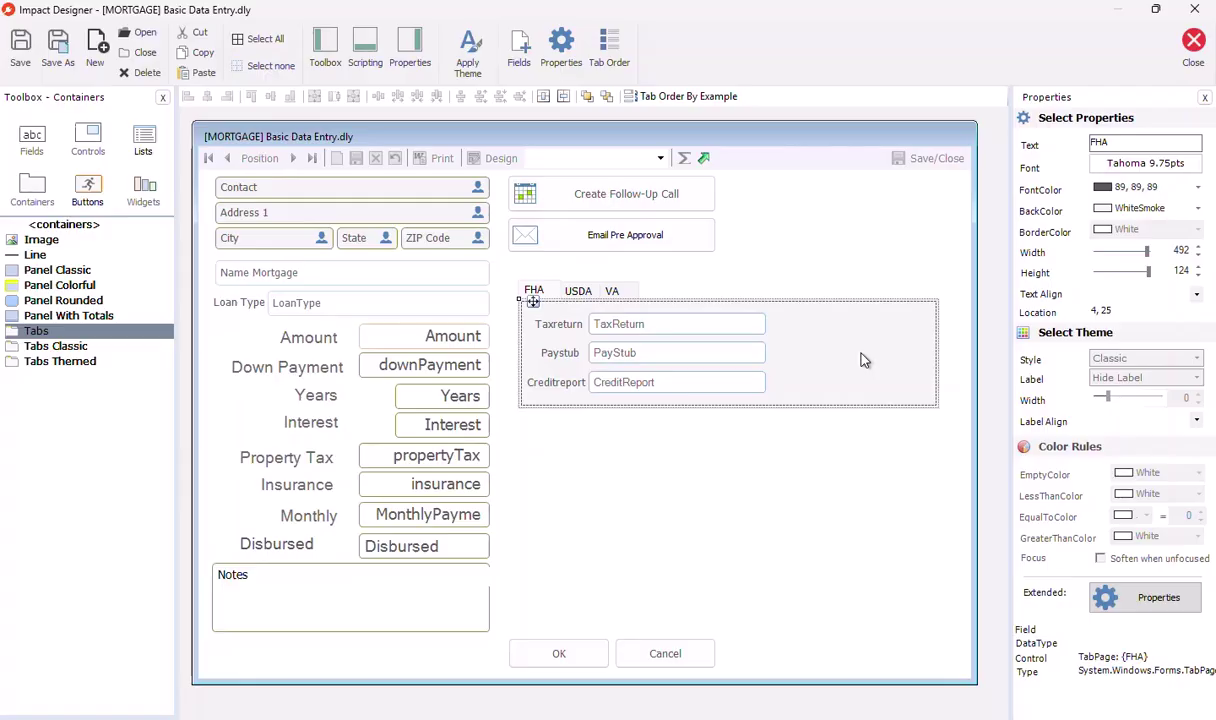
Resize the tab control to about 385 wide by 168 high, then close the designer and save the layout changes
left_click(738, 586)
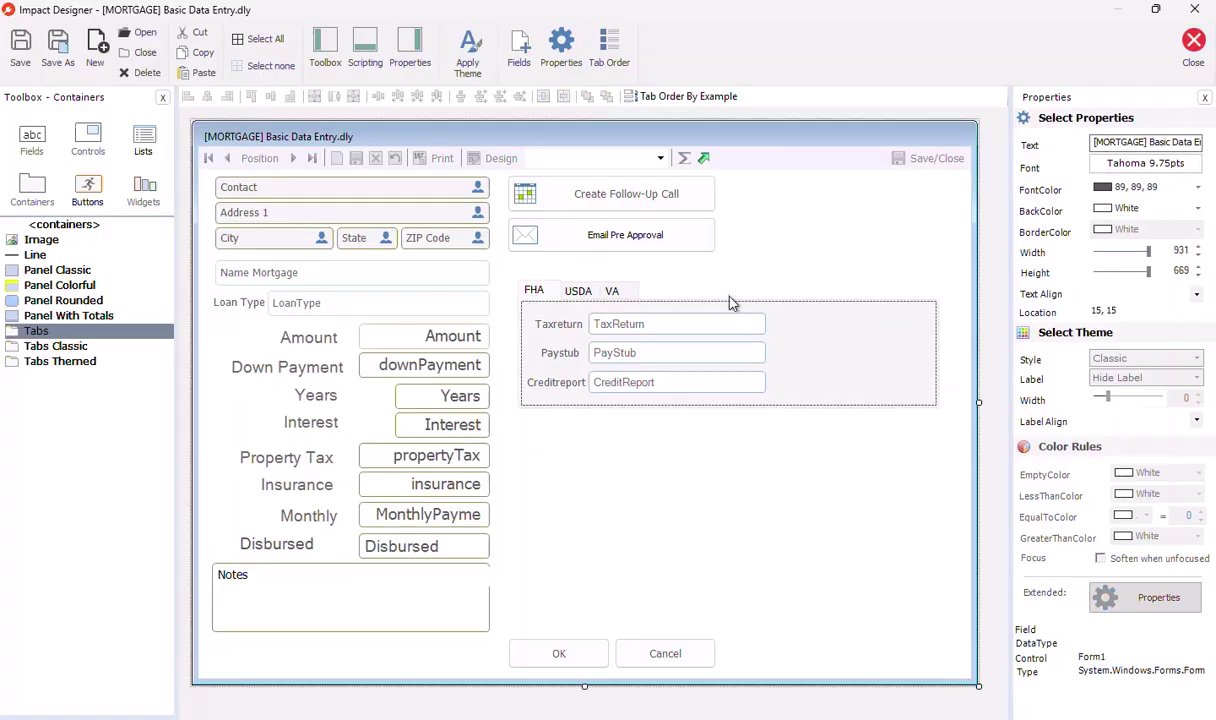
left_click(693, 281)
left_click_drag(940, 410, 843, 422)
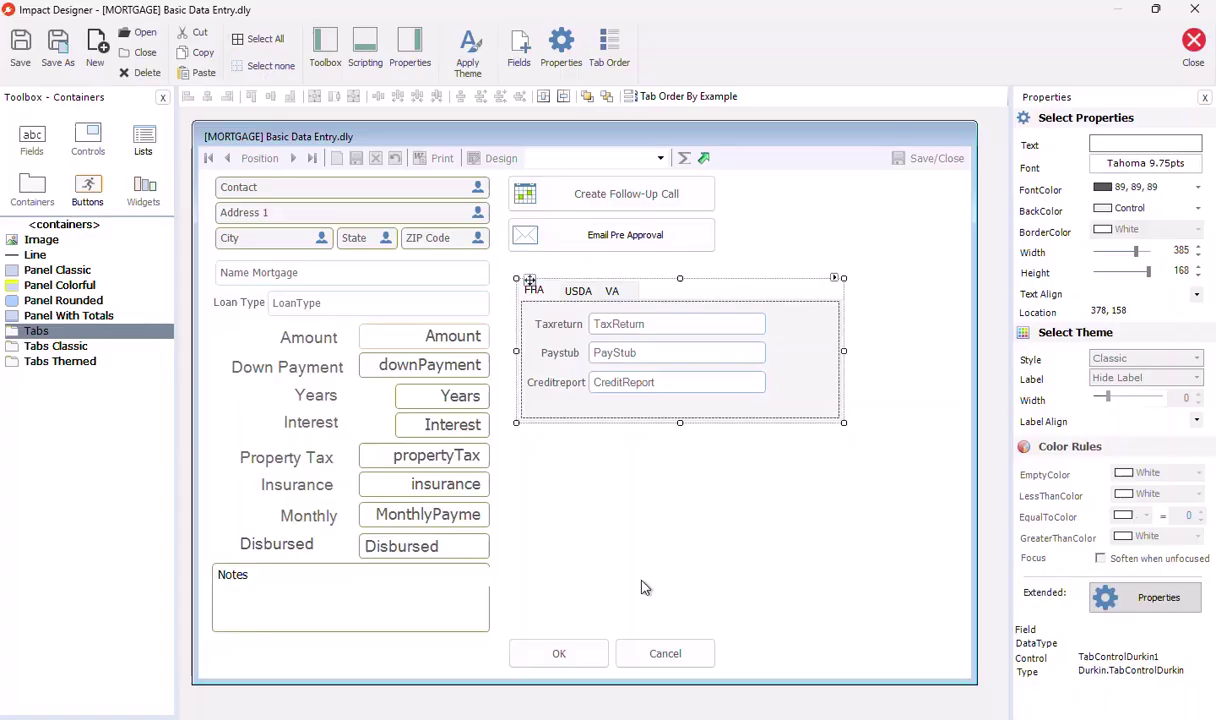
left_click(1191, 45)
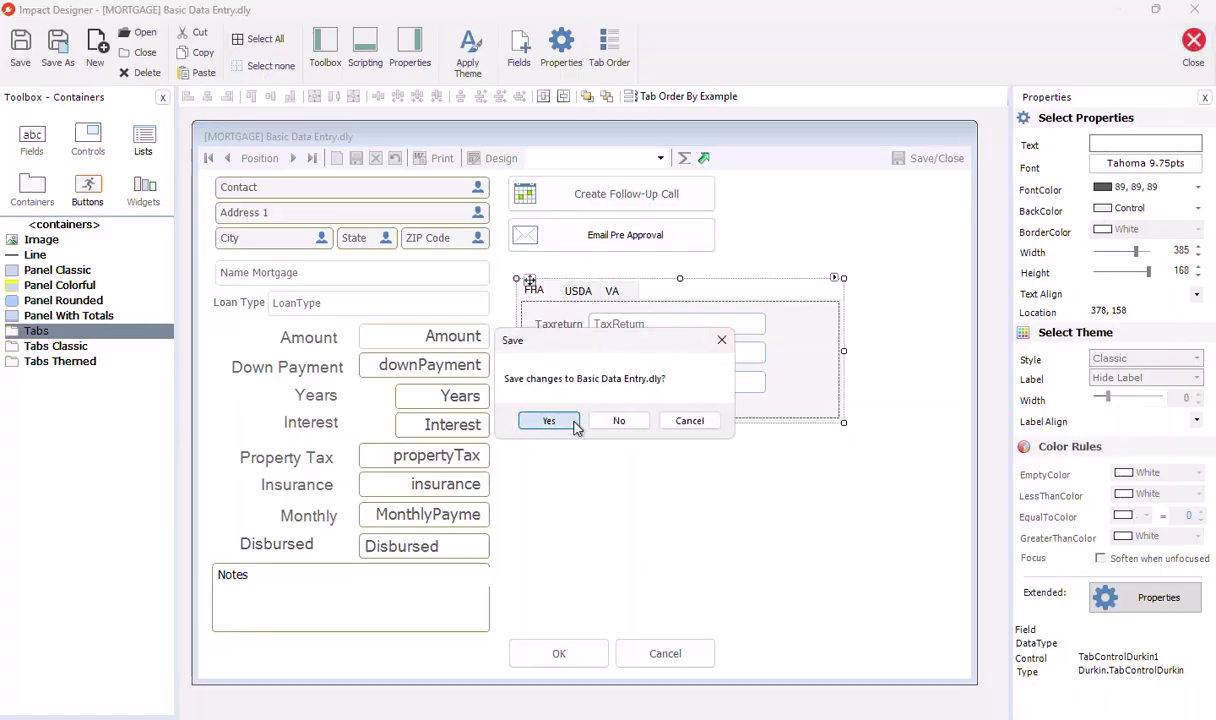
left_click(572, 424)
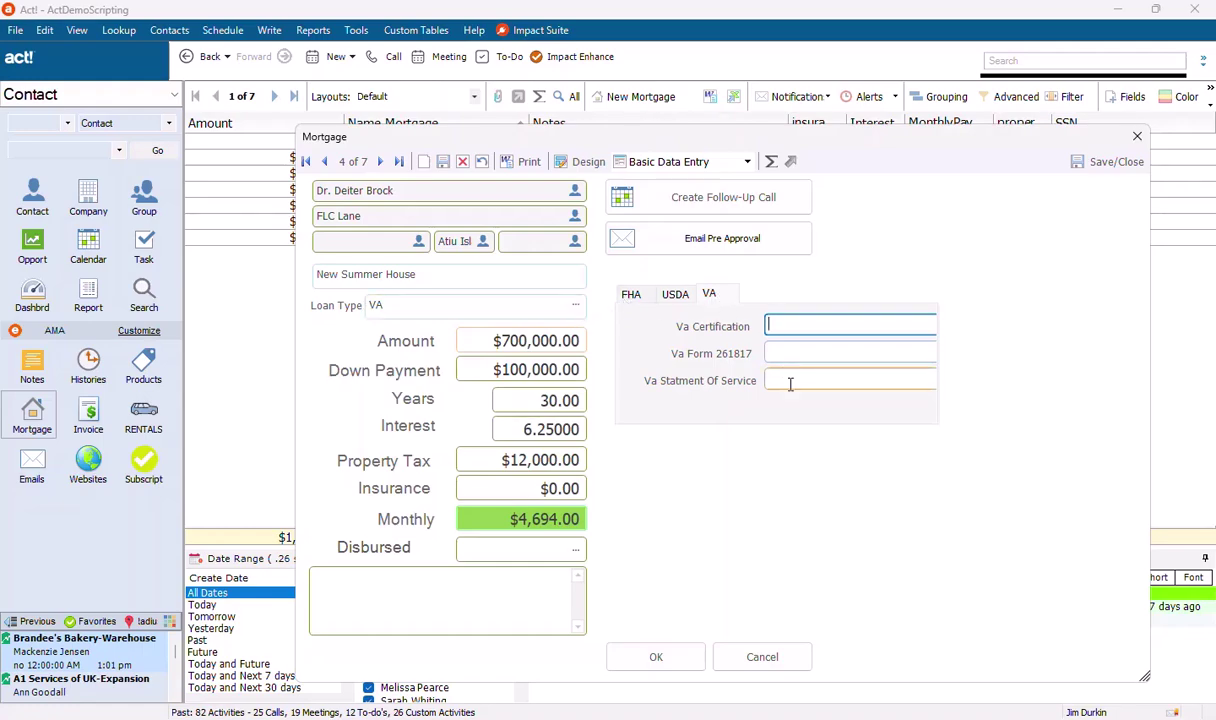
Test the page switching on the New Summer House mortgage by setting Loan Type to FHA, USDA and FHA again
left_click(577, 308)
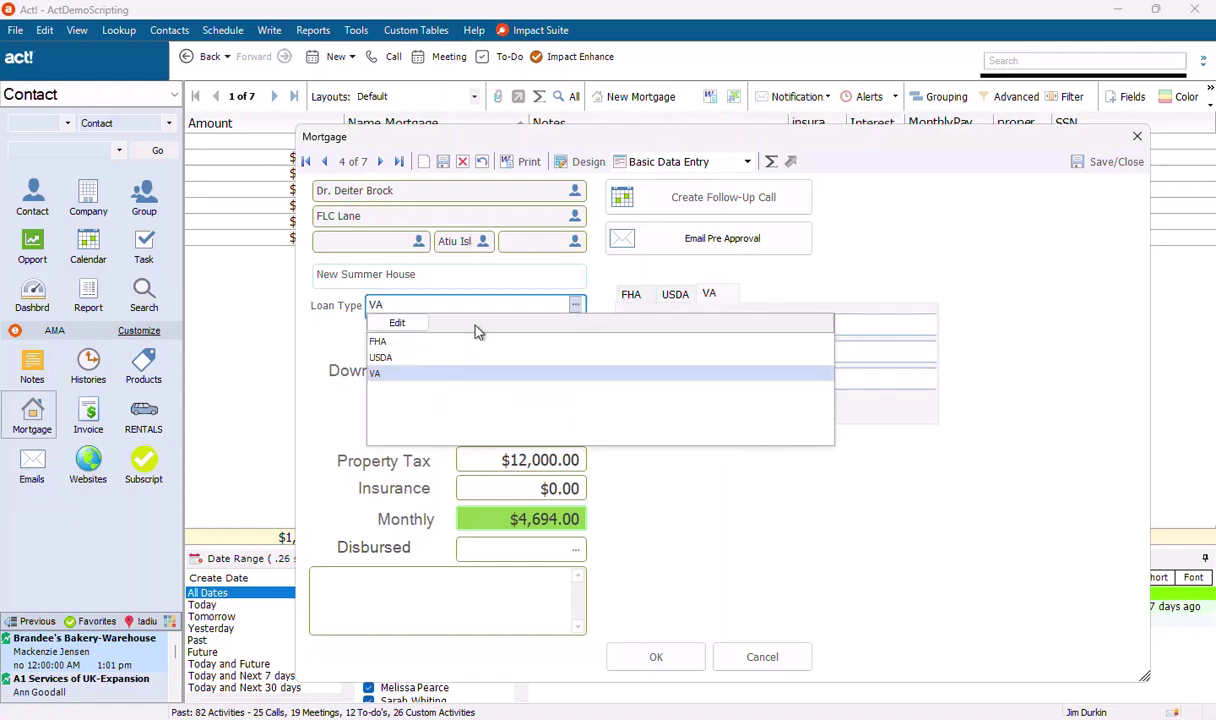
left_click(393, 330)
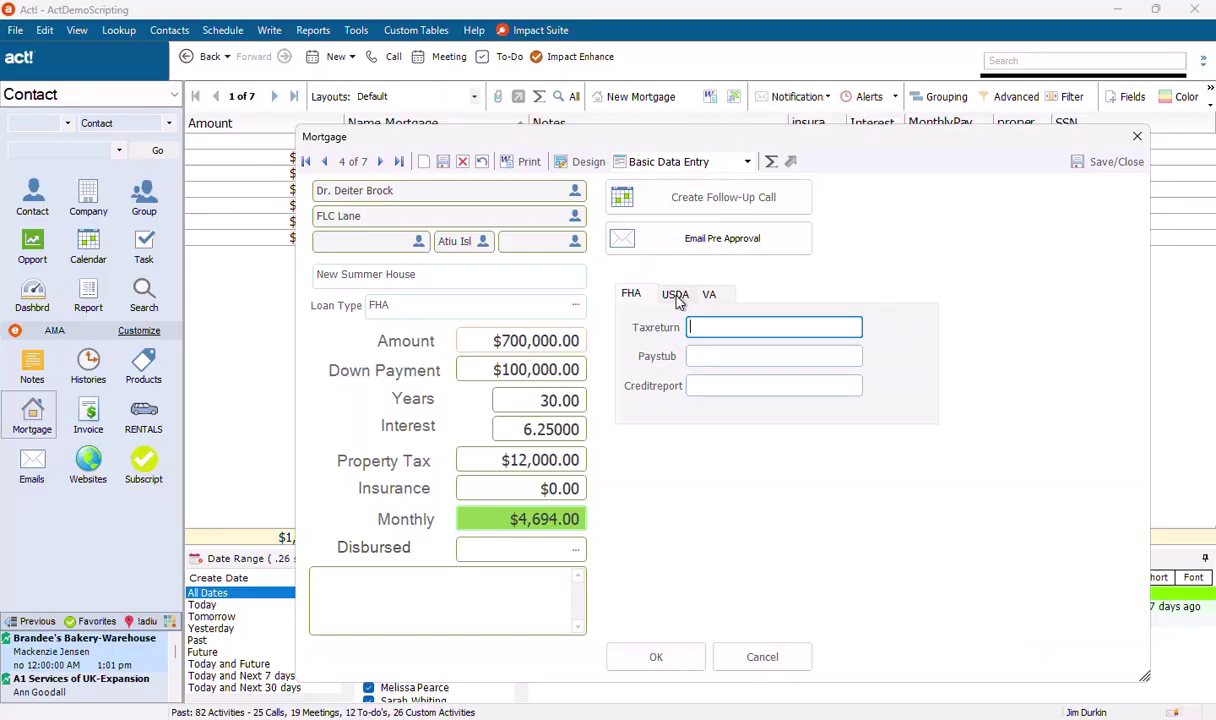
left_click(575, 306)
left_click(410, 356)
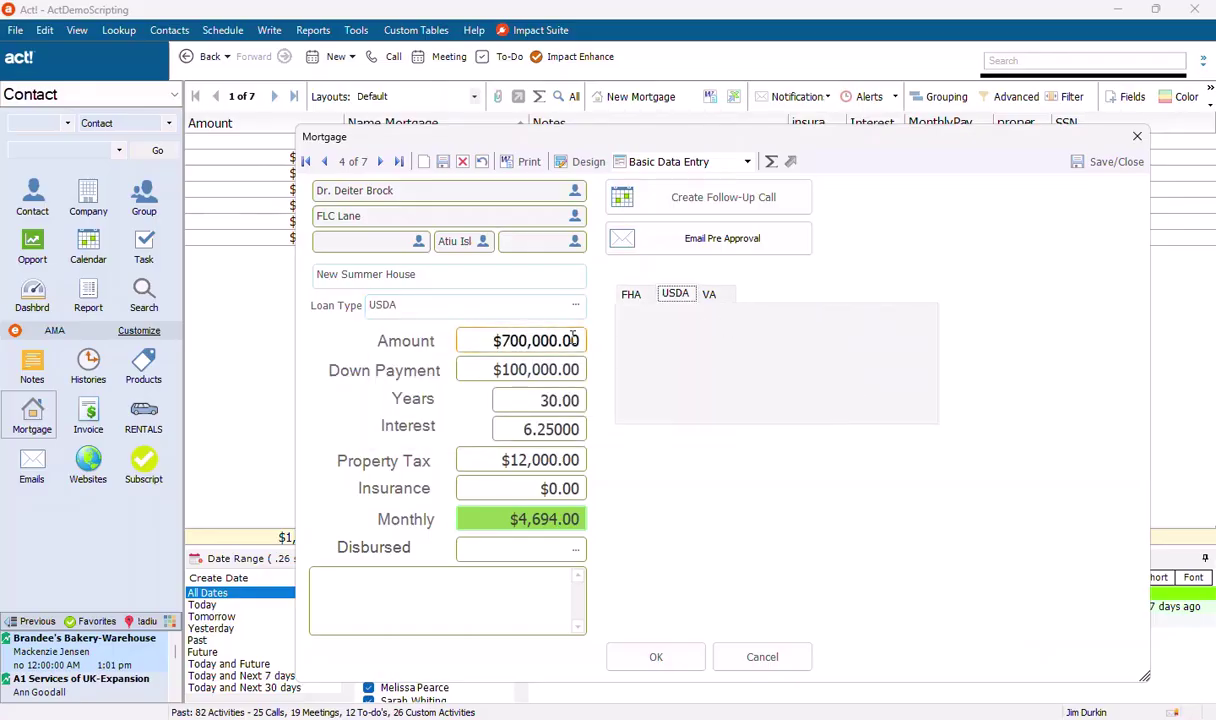
left_click(555, 305)
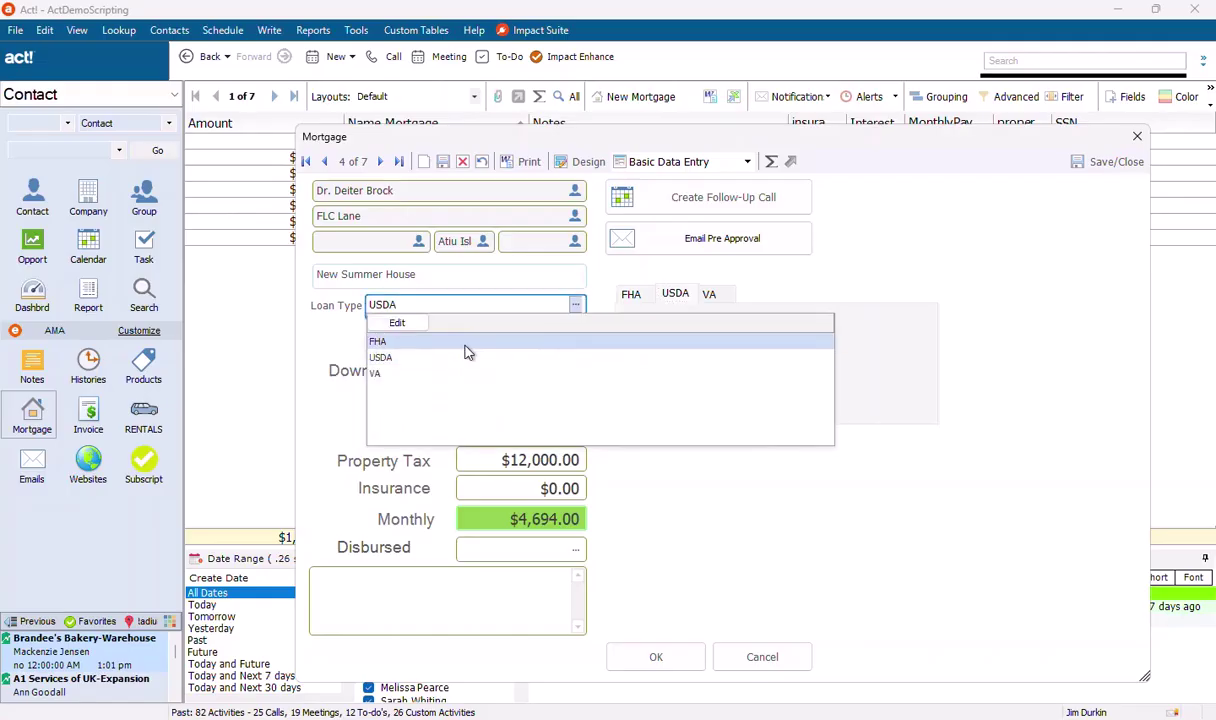
left_click(467, 342)
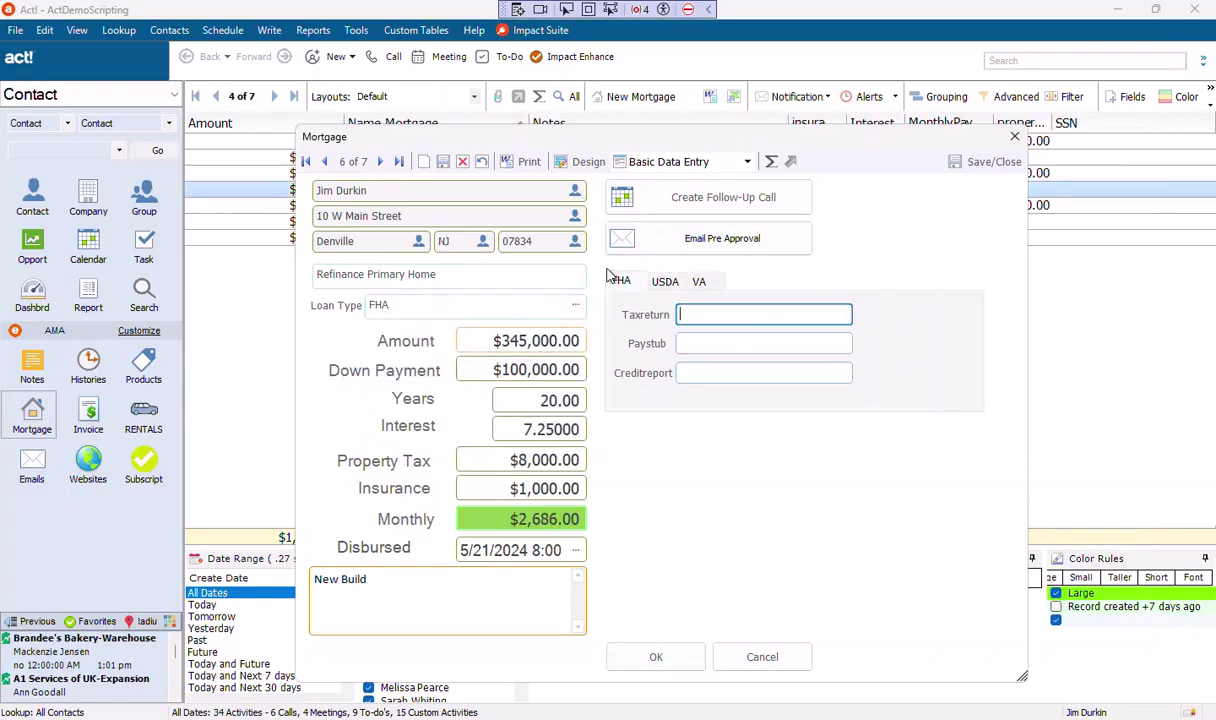
Cycle the Refinance Primary Home mortgage's Loan Type through USDA, VA and back to FHA to check the linked pages
left_click(576, 309)
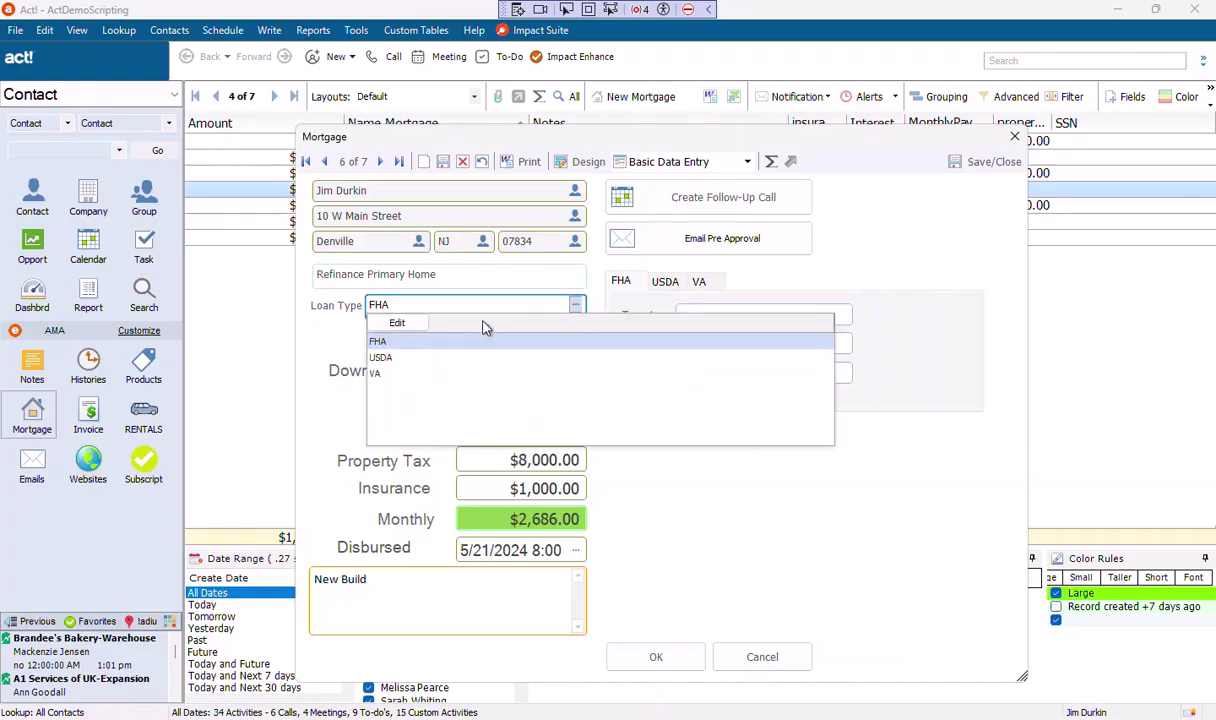
left_click(453, 356)
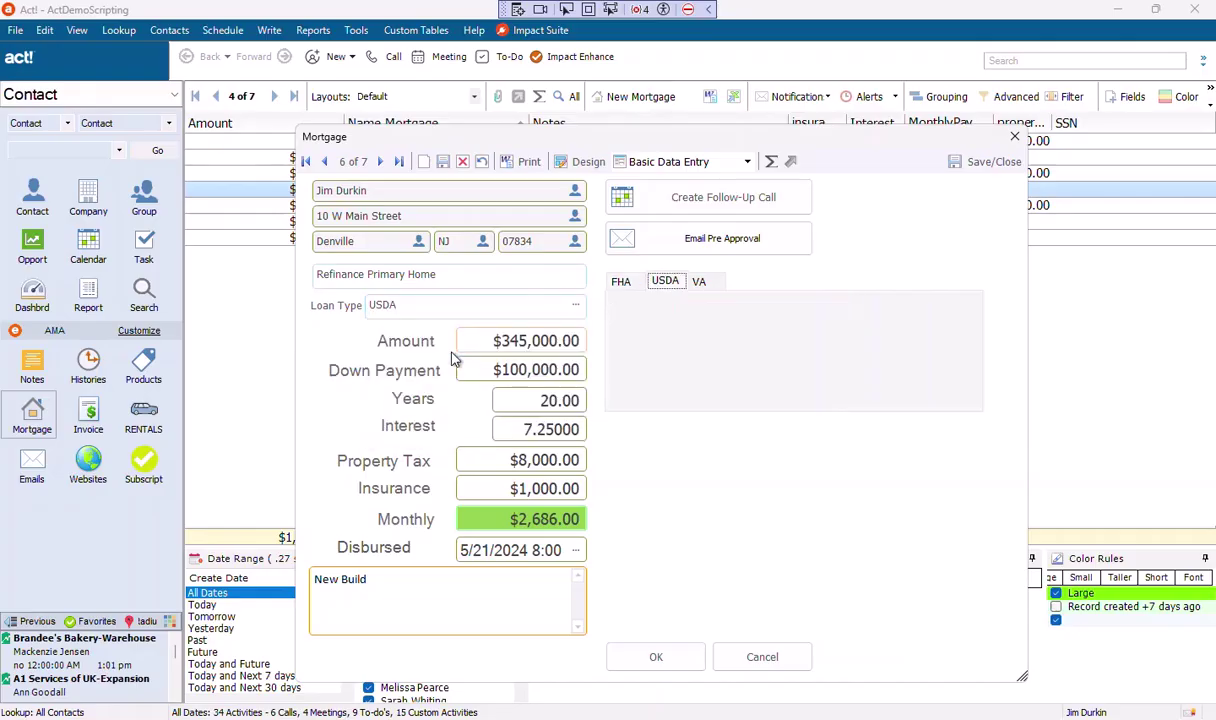
left_click(576, 305)
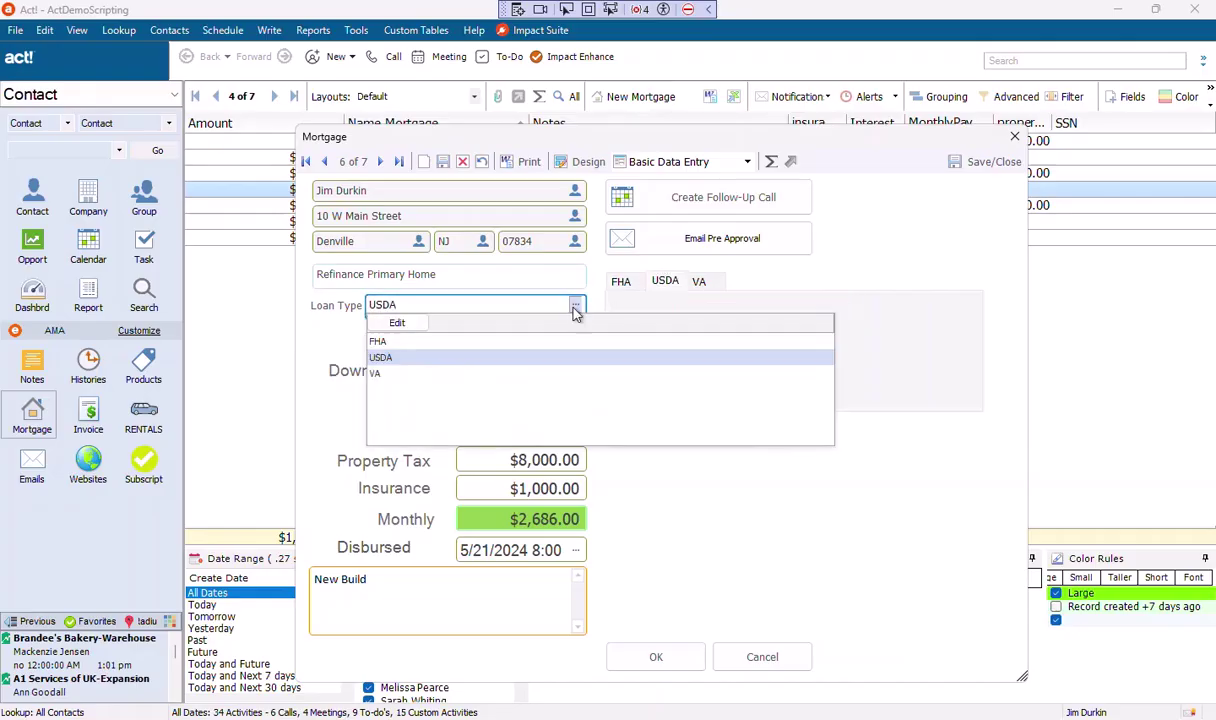
left_click(465, 373)
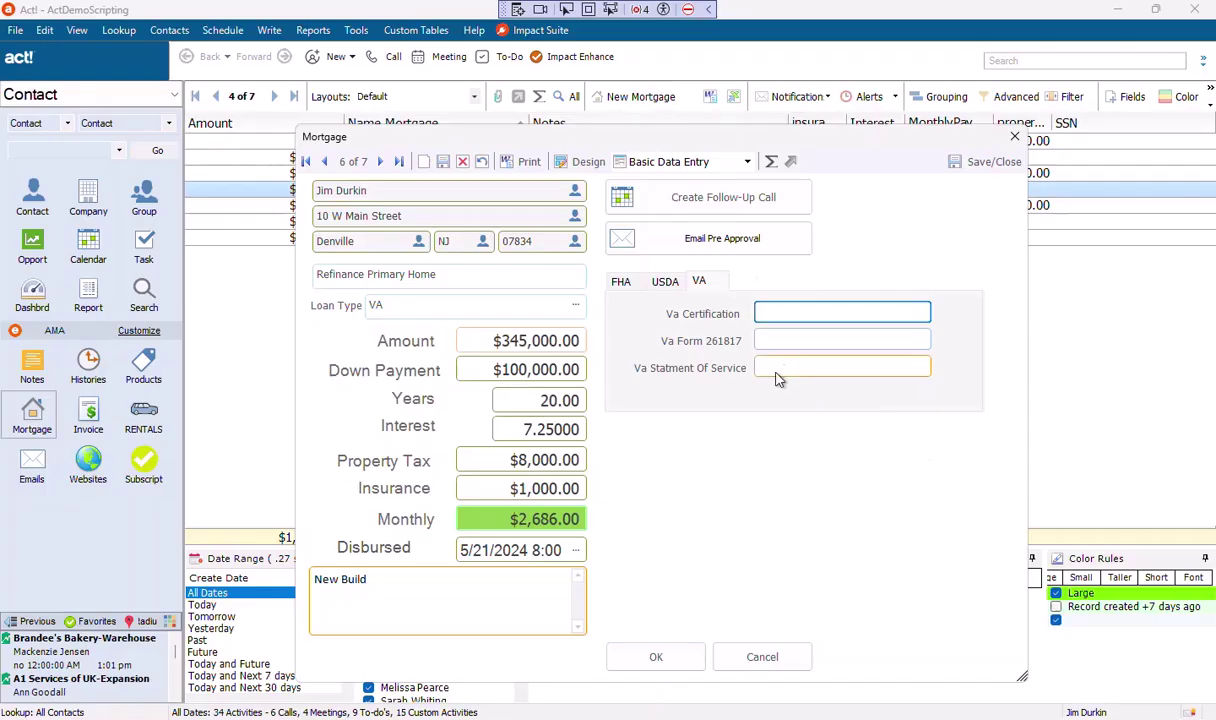
left_click(576, 305)
left_click(427, 345)
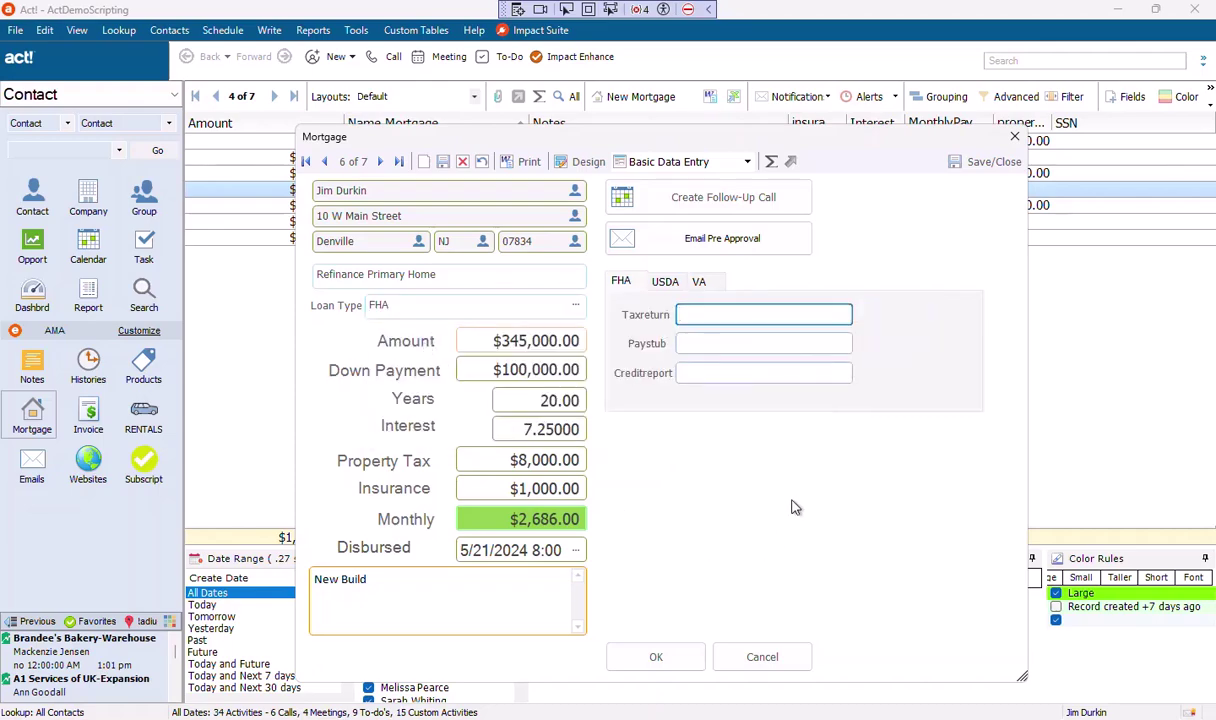
Switch manually between the VA, FHA and USDA pages of the tab control to examine their fields
left_click(716, 289)
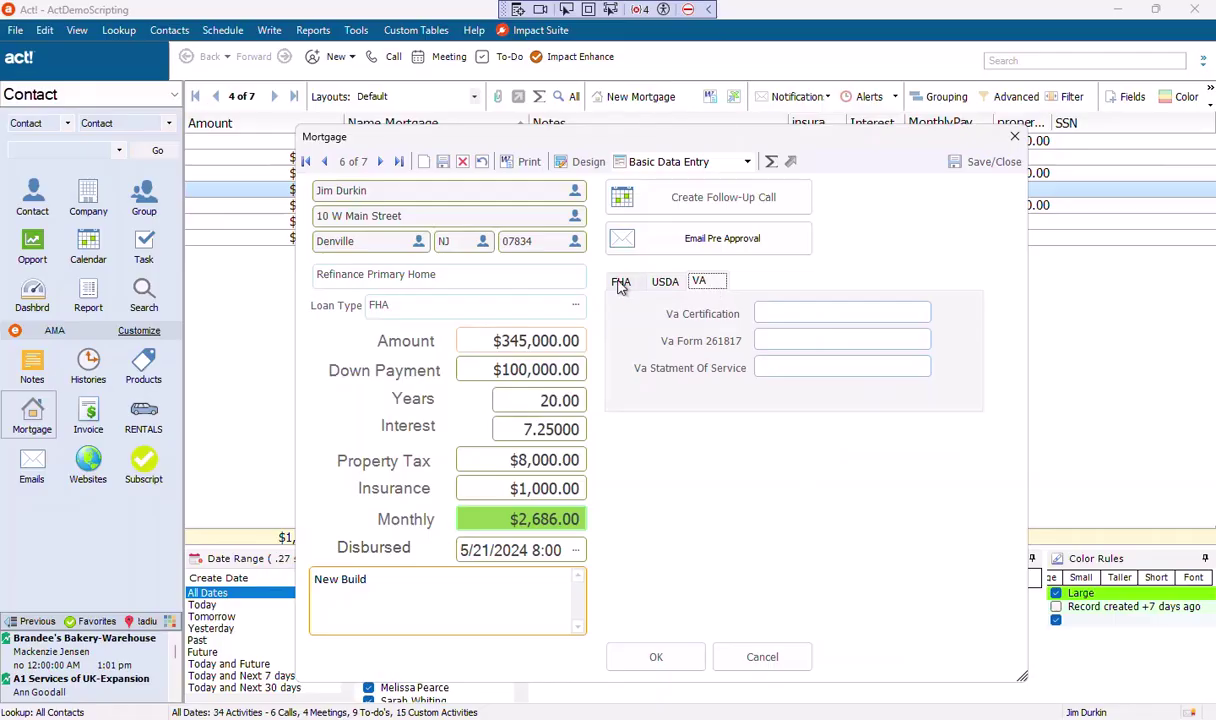
left_click(621, 281)
left_click(662, 281)
left_click(697, 281)
left_click(618, 280)
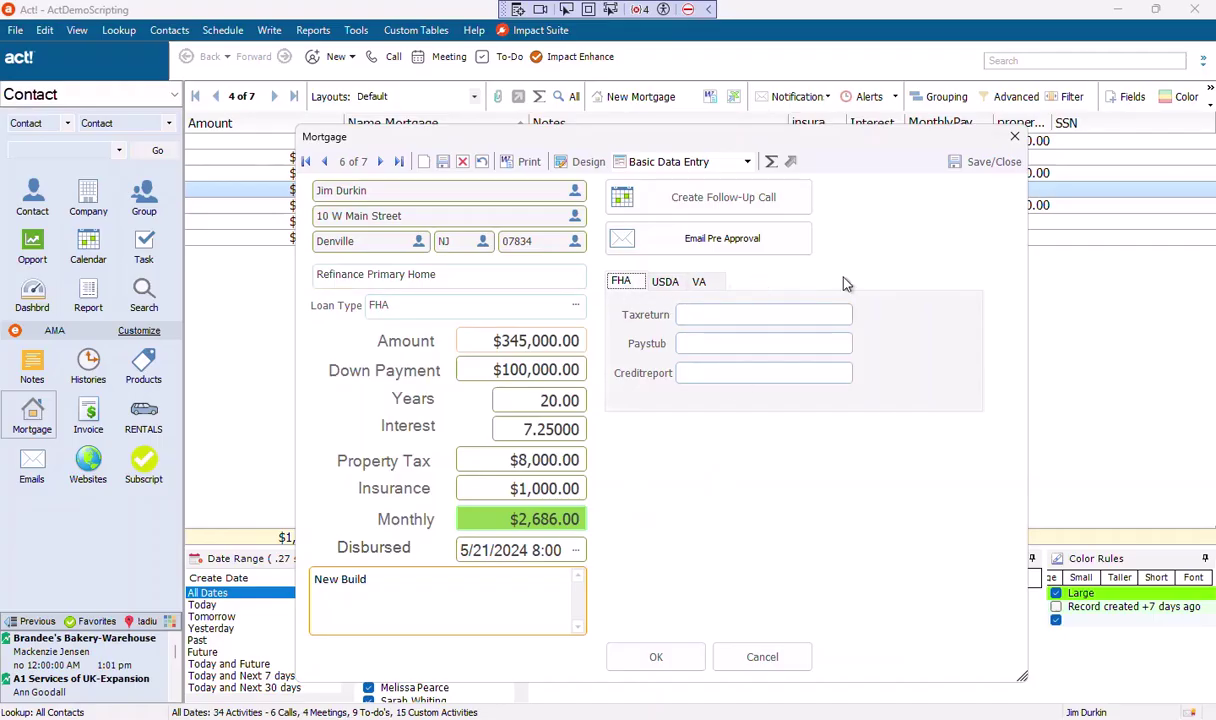
Open the form in the designer and enable Hide Tabs in the LoanType field's properties
left_click(580, 162)
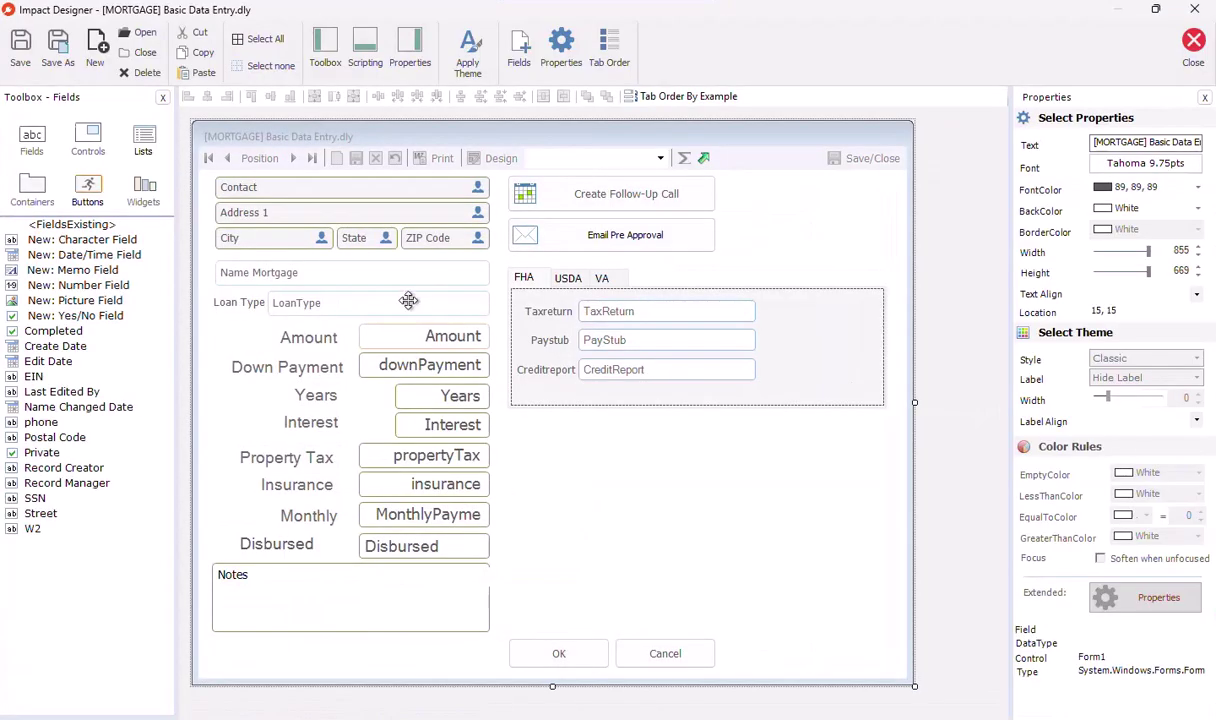
left_click(396, 304)
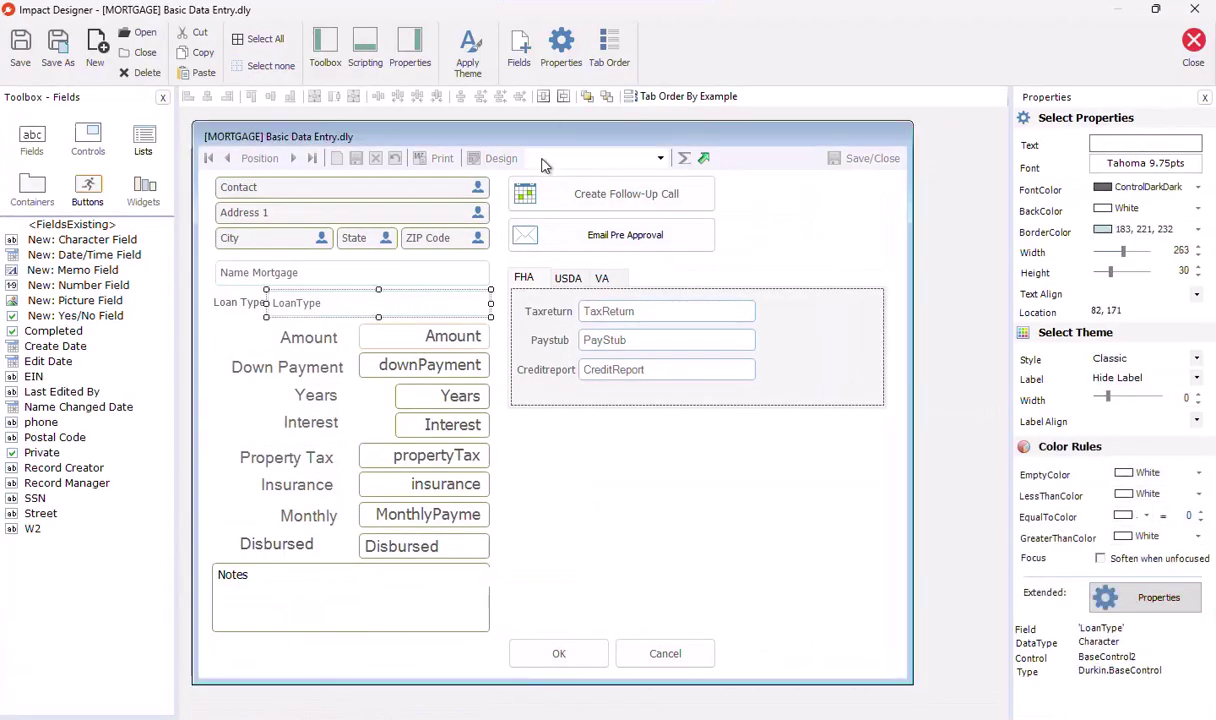
left_click(560, 62)
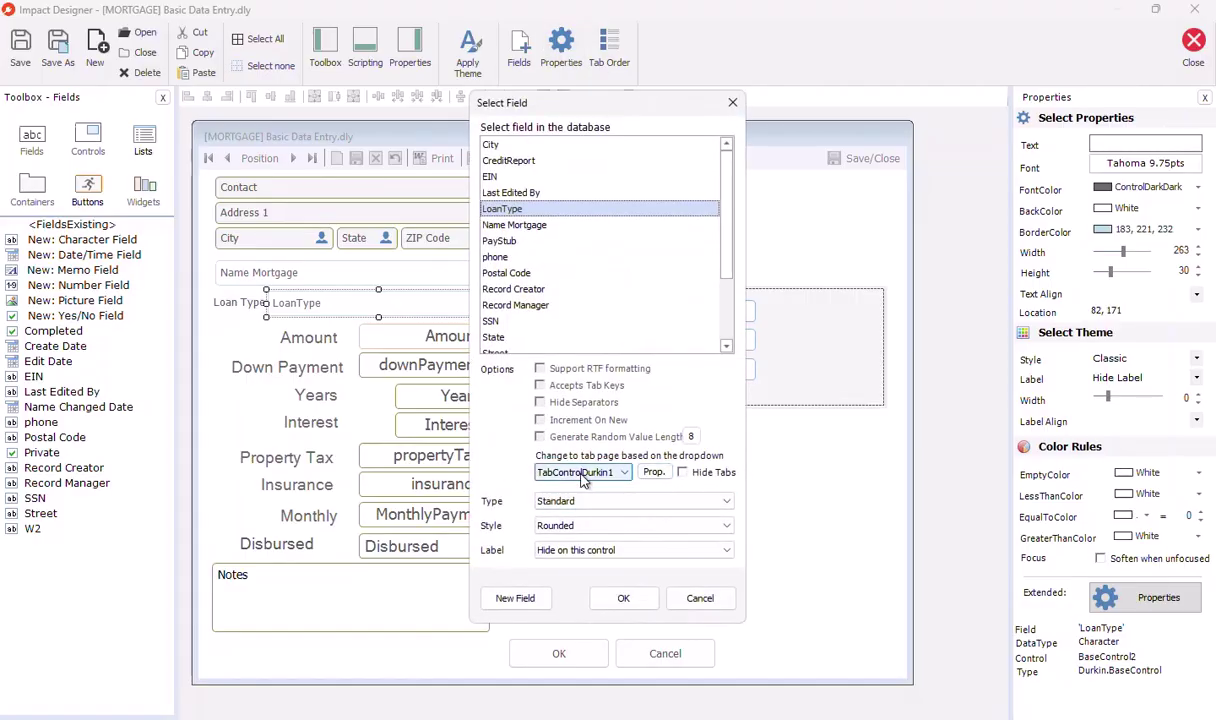
left_click(698, 475)
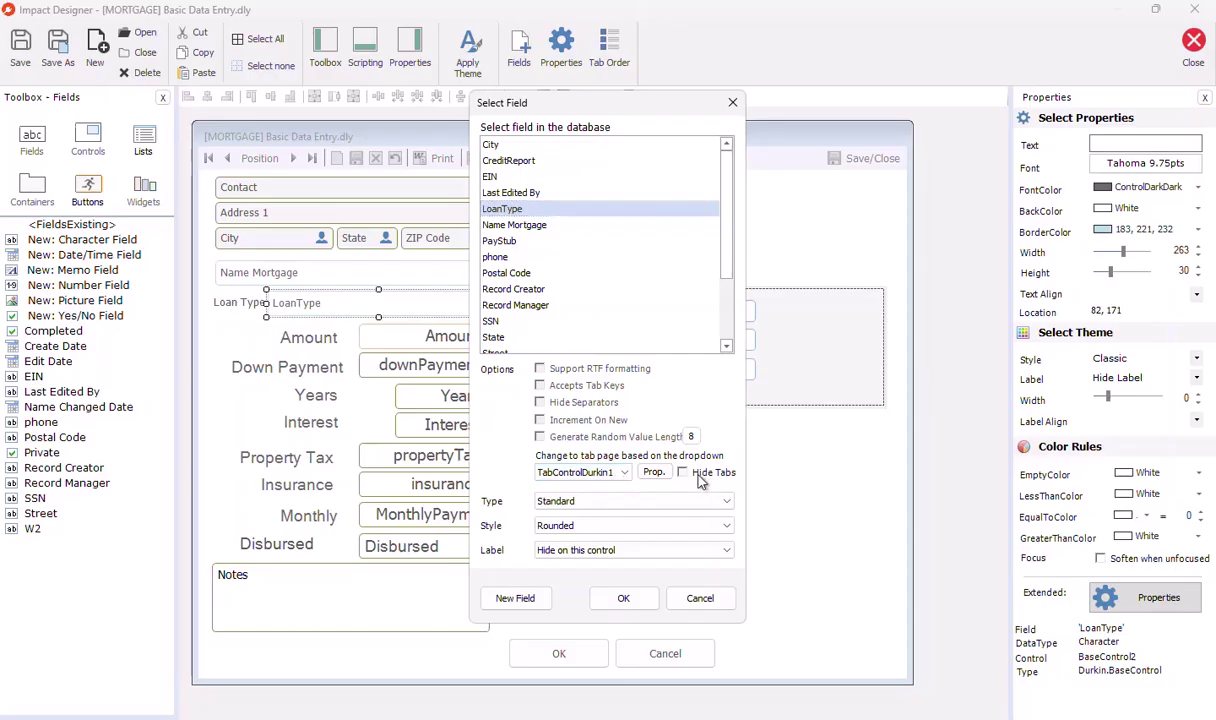
left_click(638, 605)
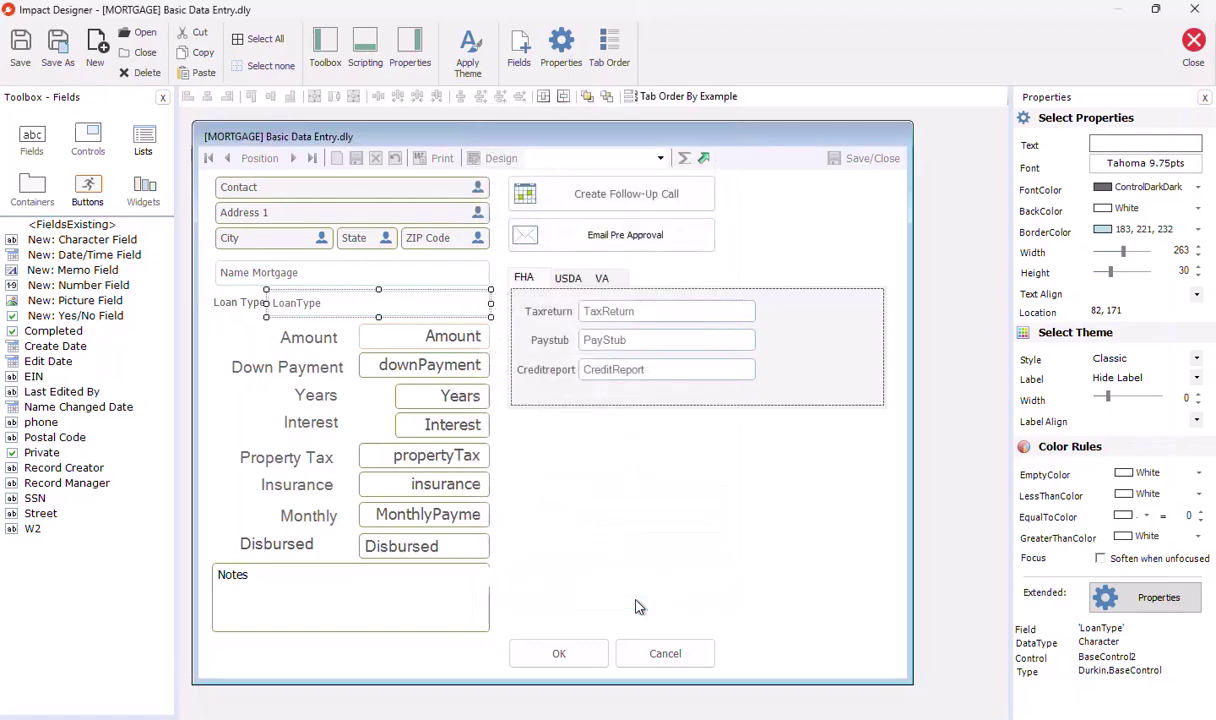
Review the VA, FHA and USDA pages in the tab control, then close the designer and save the layout changes
left_click(552, 276)
left_click(575, 284)
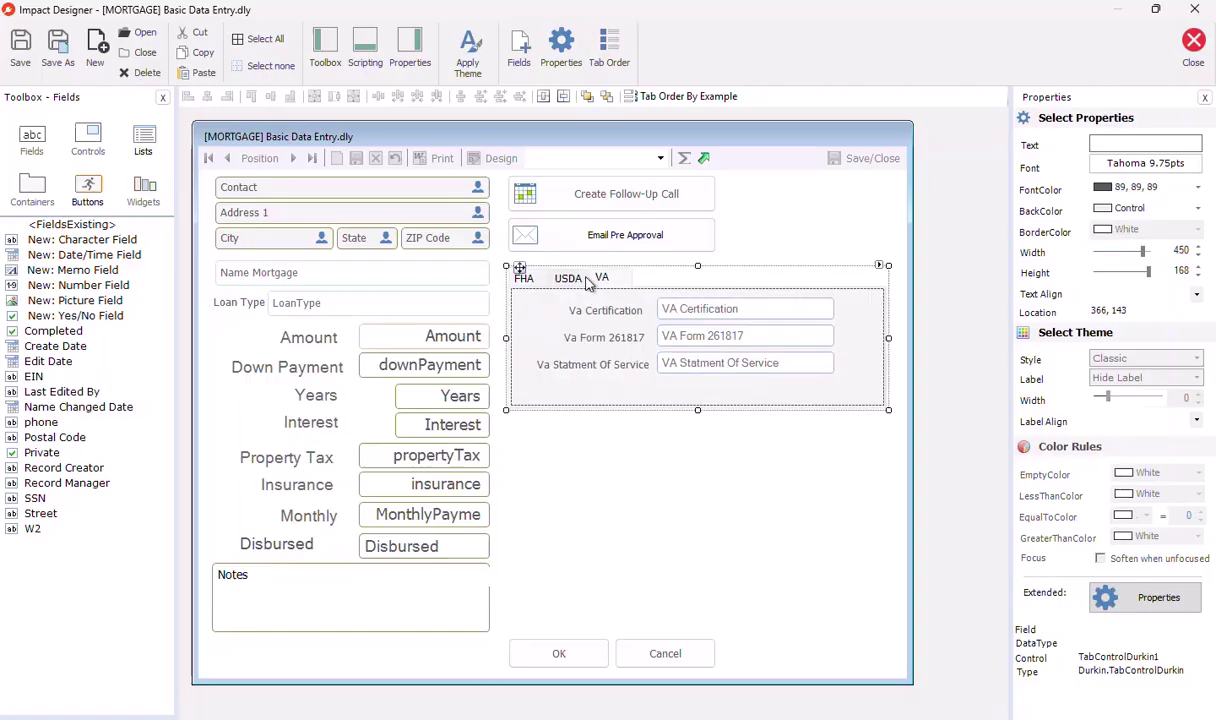
left_click(527, 274)
left_click(566, 280)
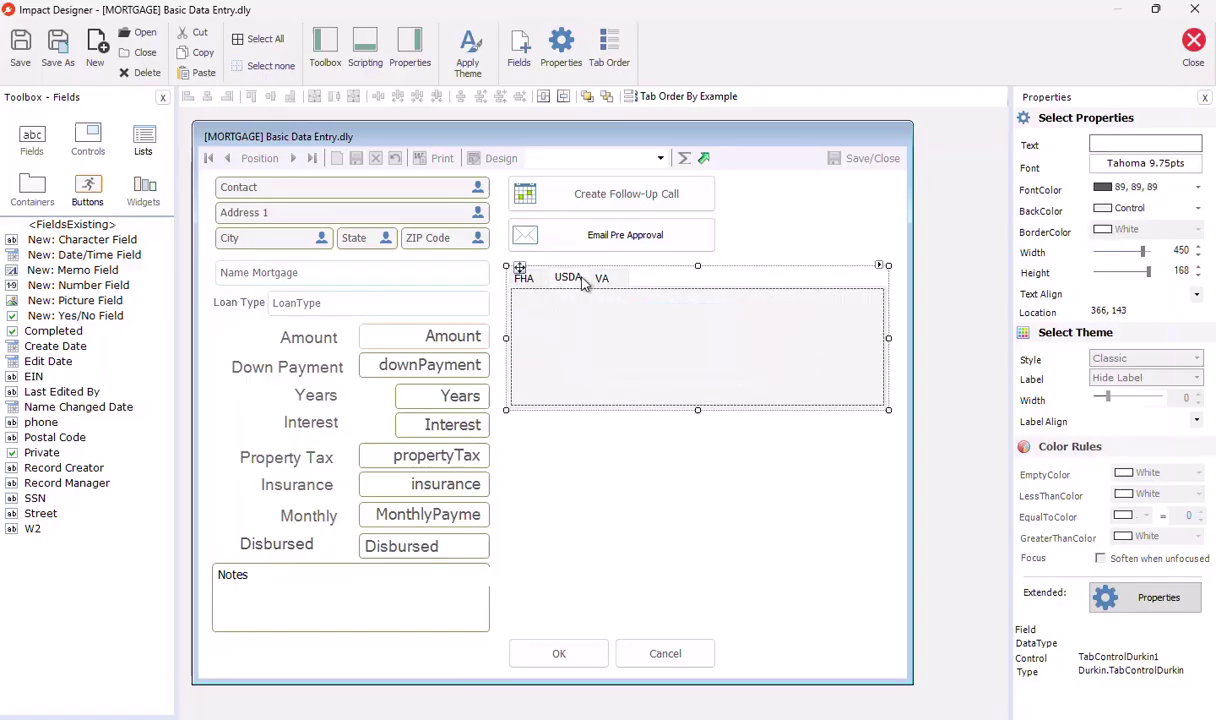
left_click(1190, 45)
left_click(548, 422)
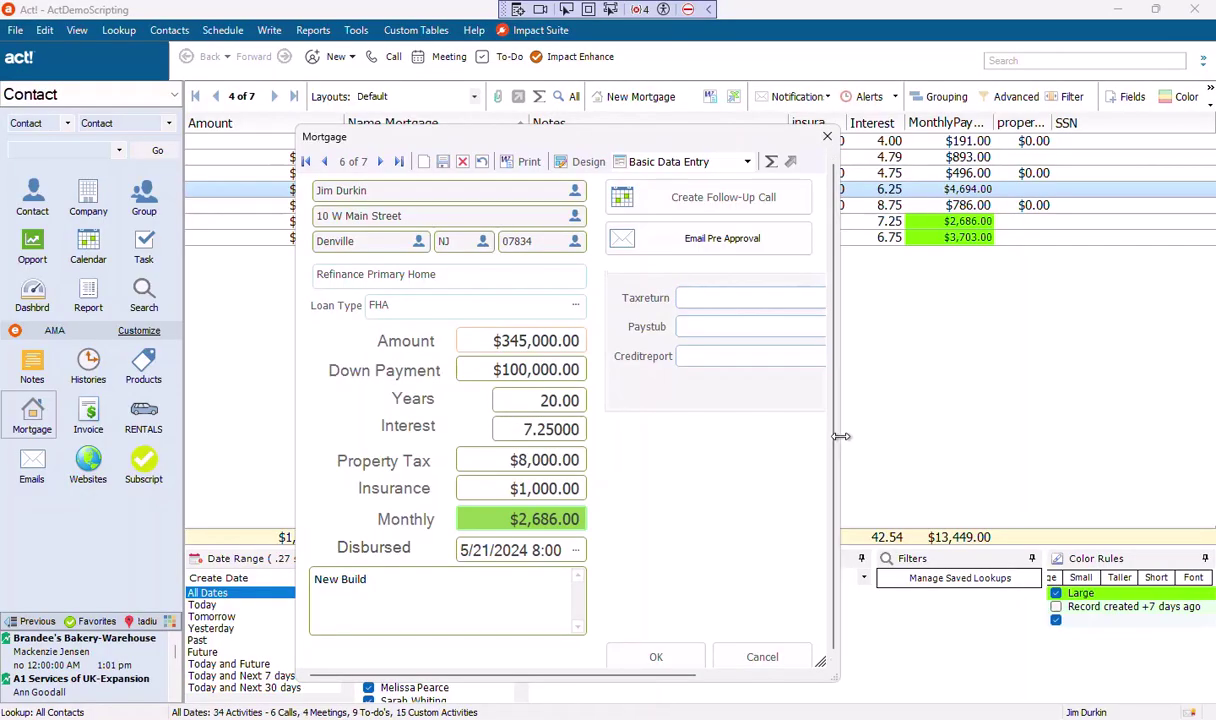
Widen the Mortgage window and browse the neighbouring mortgage records to examine which fields each loan type shows
left_click_drag(838, 443, 1037, 460)
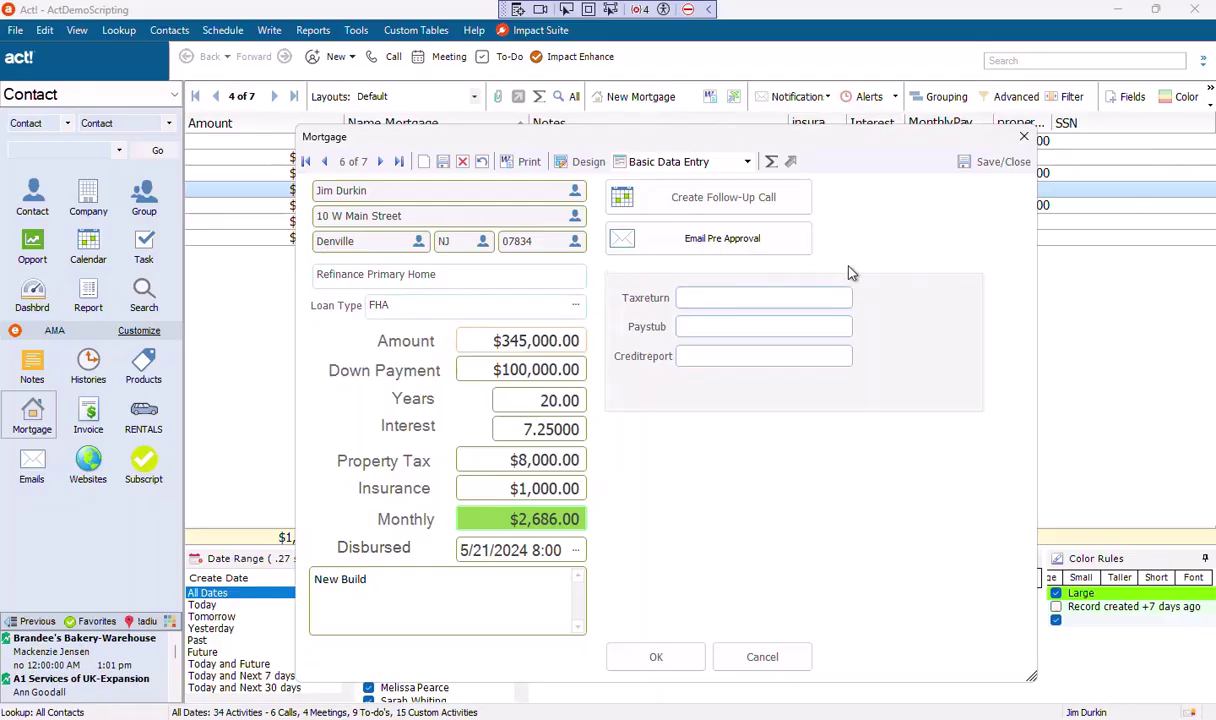
left_click(380, 162)
left_click(380, 162)
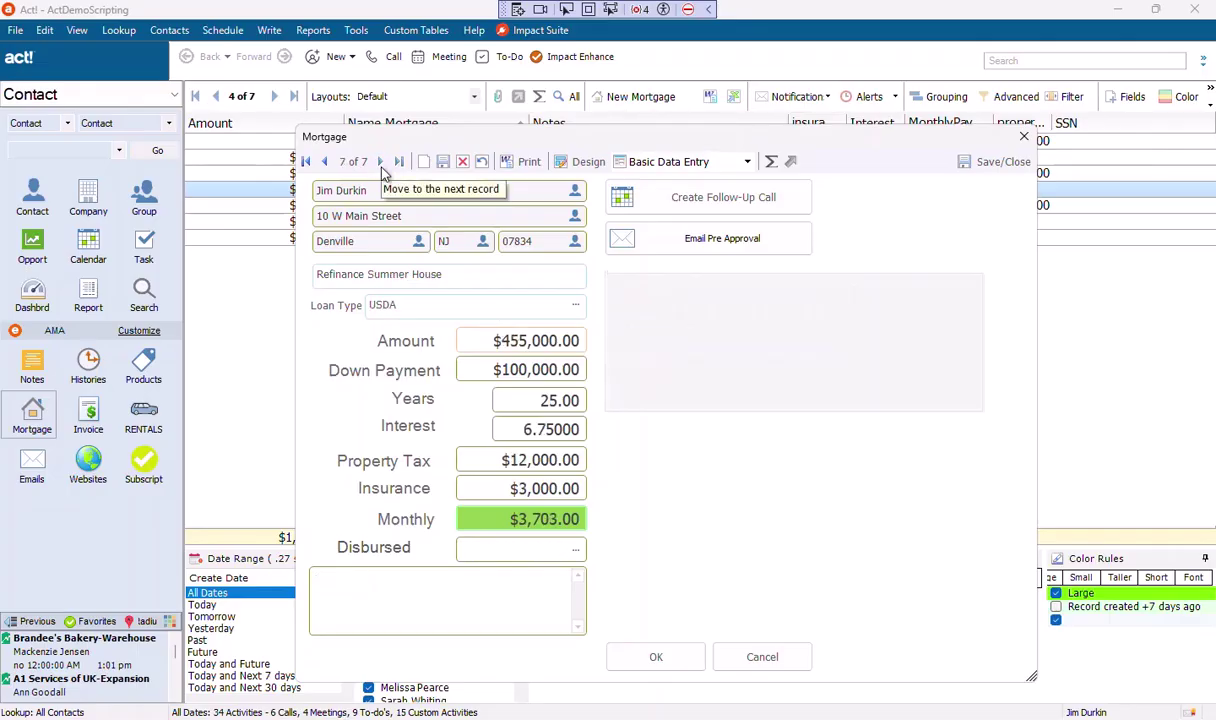
left_click(326, 162)
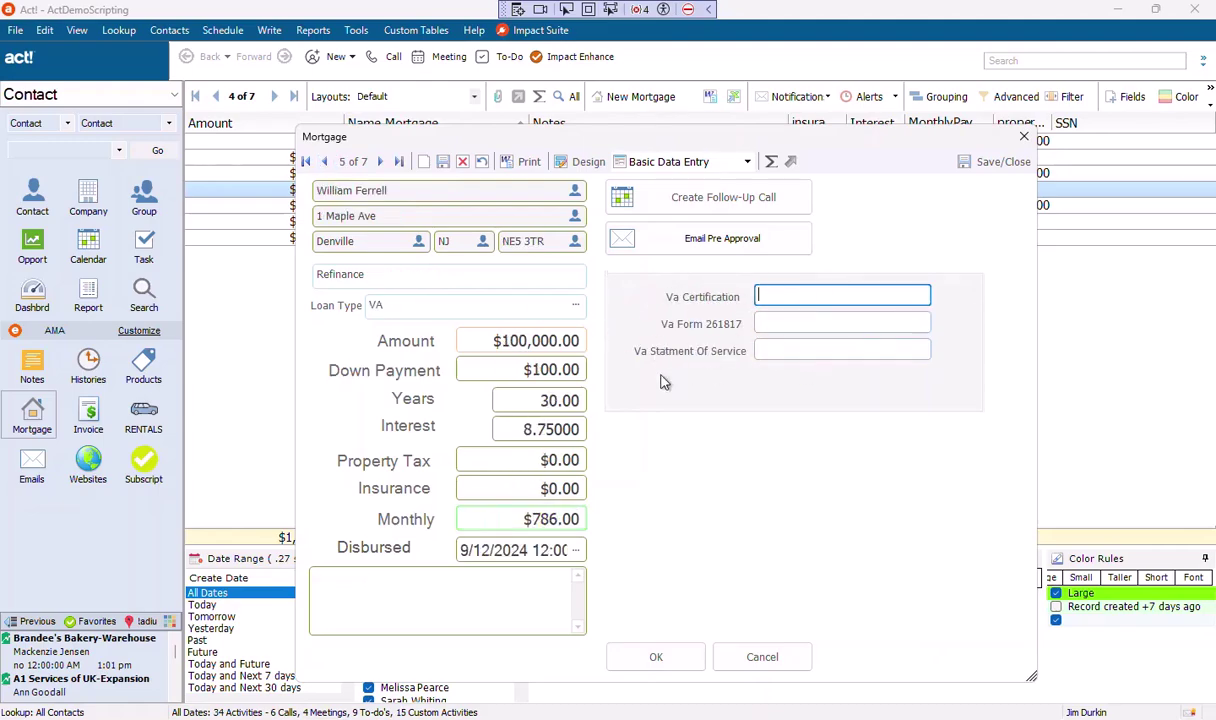
left_click(380, 161)
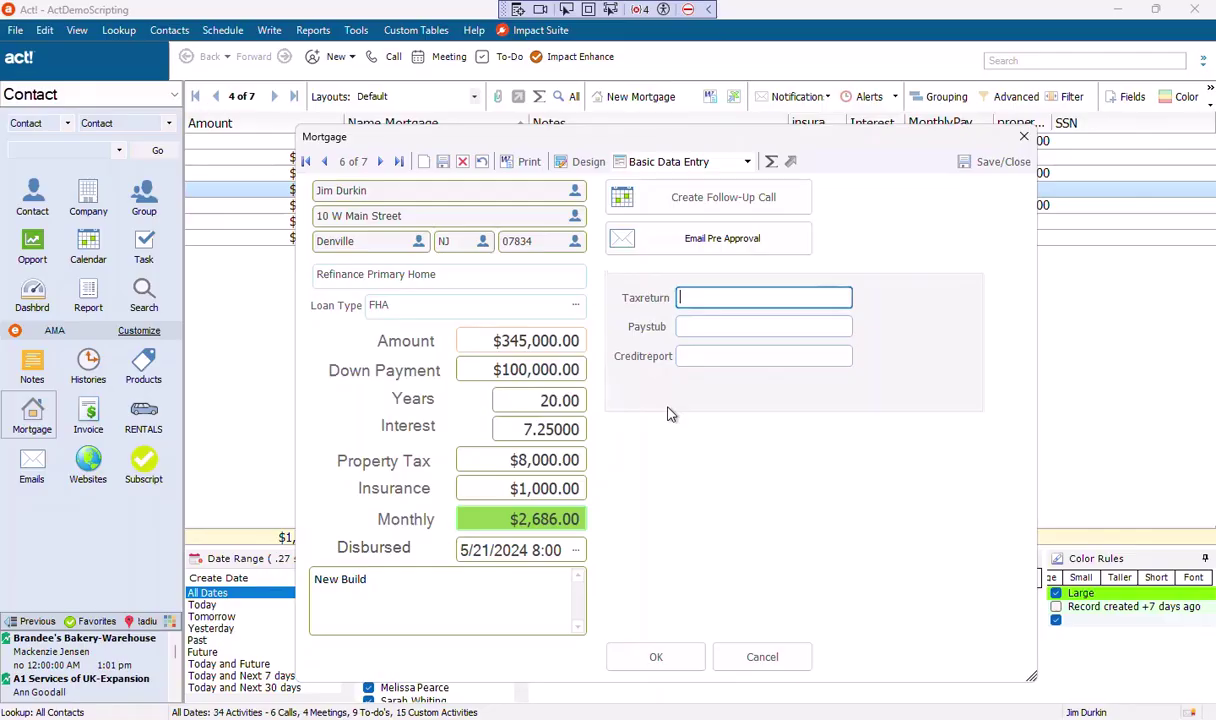
left_click(700, 325)
left_click(702, 356)
left_click(710, 326)
left_click(726, 296)
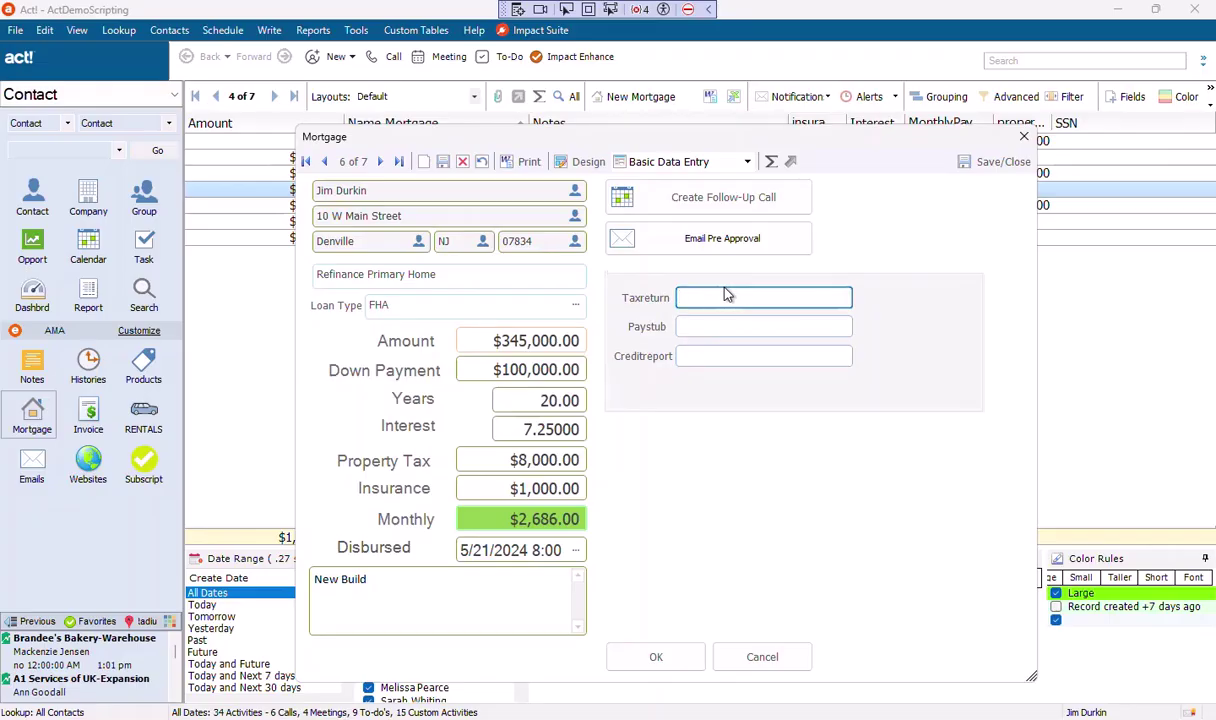